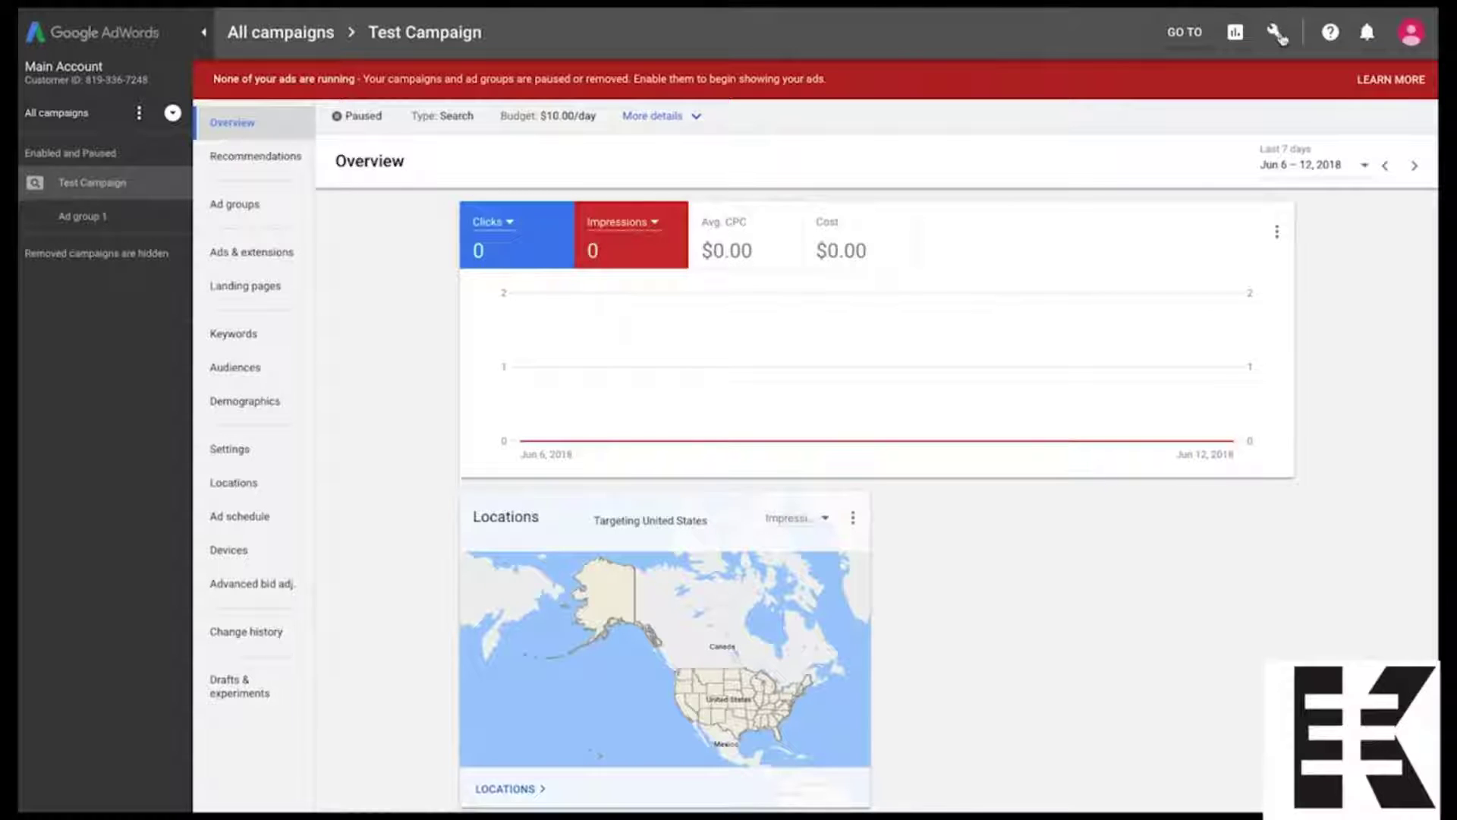
Open Keyword Planner and find keyword ideas for the term "Bible".
{"action": "left_click", "coordinate": [1276, 34]}
{"action": "left_click", "coordinate": [658, 164]}
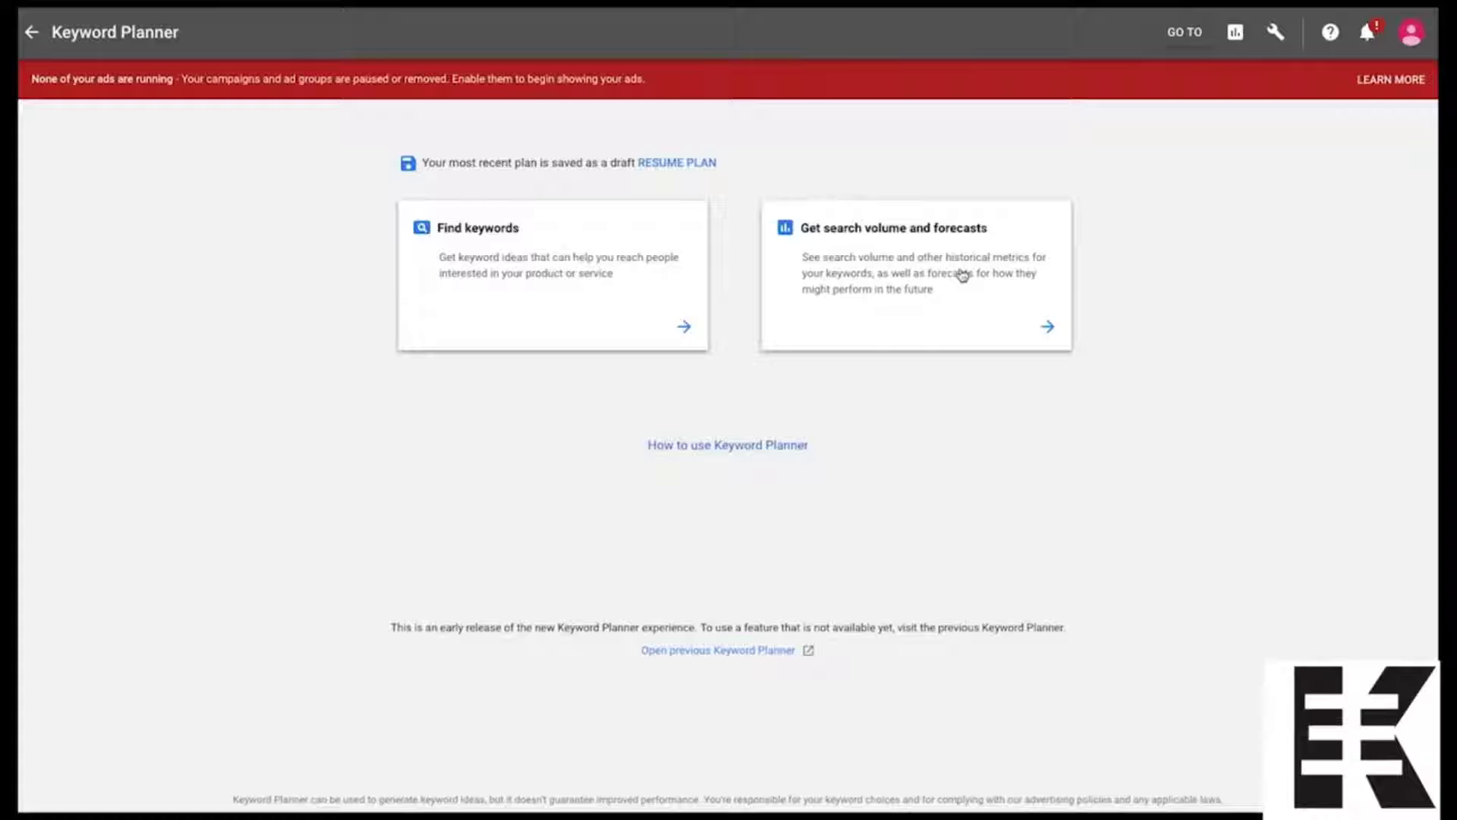
{"action": "left_click", "coordinate": [546, 272]}
{"action": "left_click", "coordinate": [535, 298]}
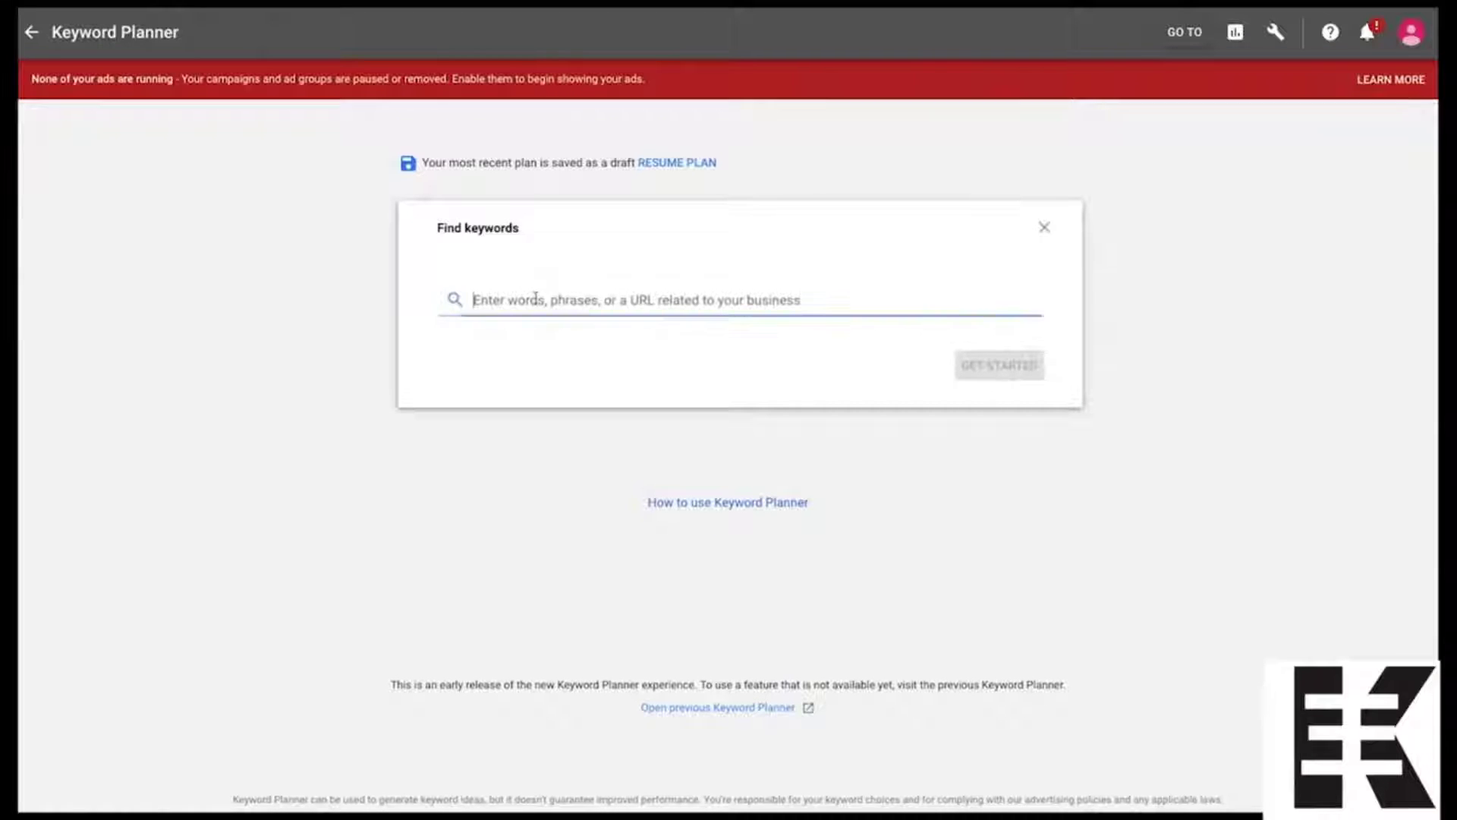
{"action": "type", "text": "Bible"}
{"action": "key", "text": "Return"}
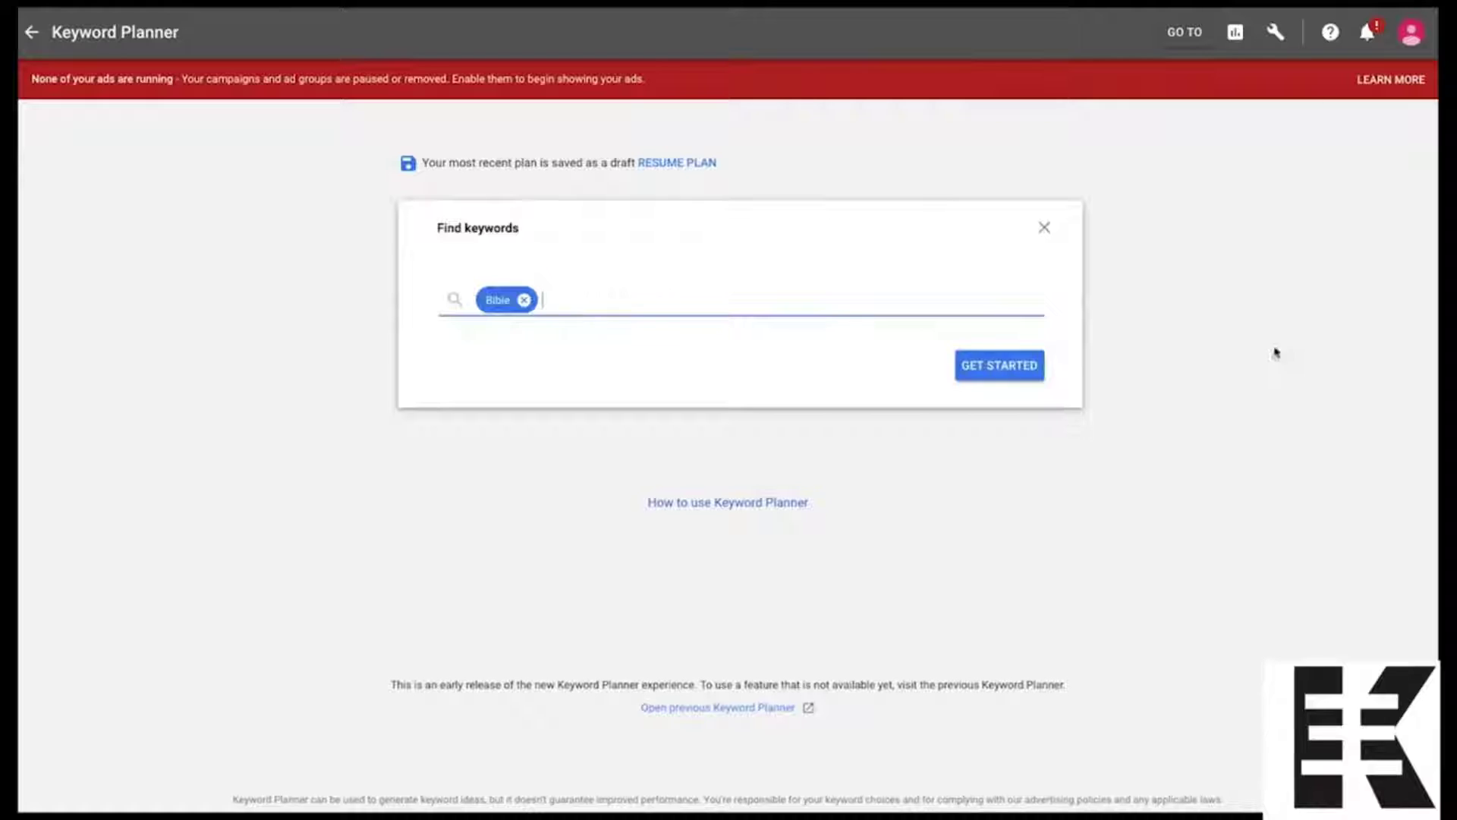
{"action": "left_click", "coordinate": [1034, 372]}
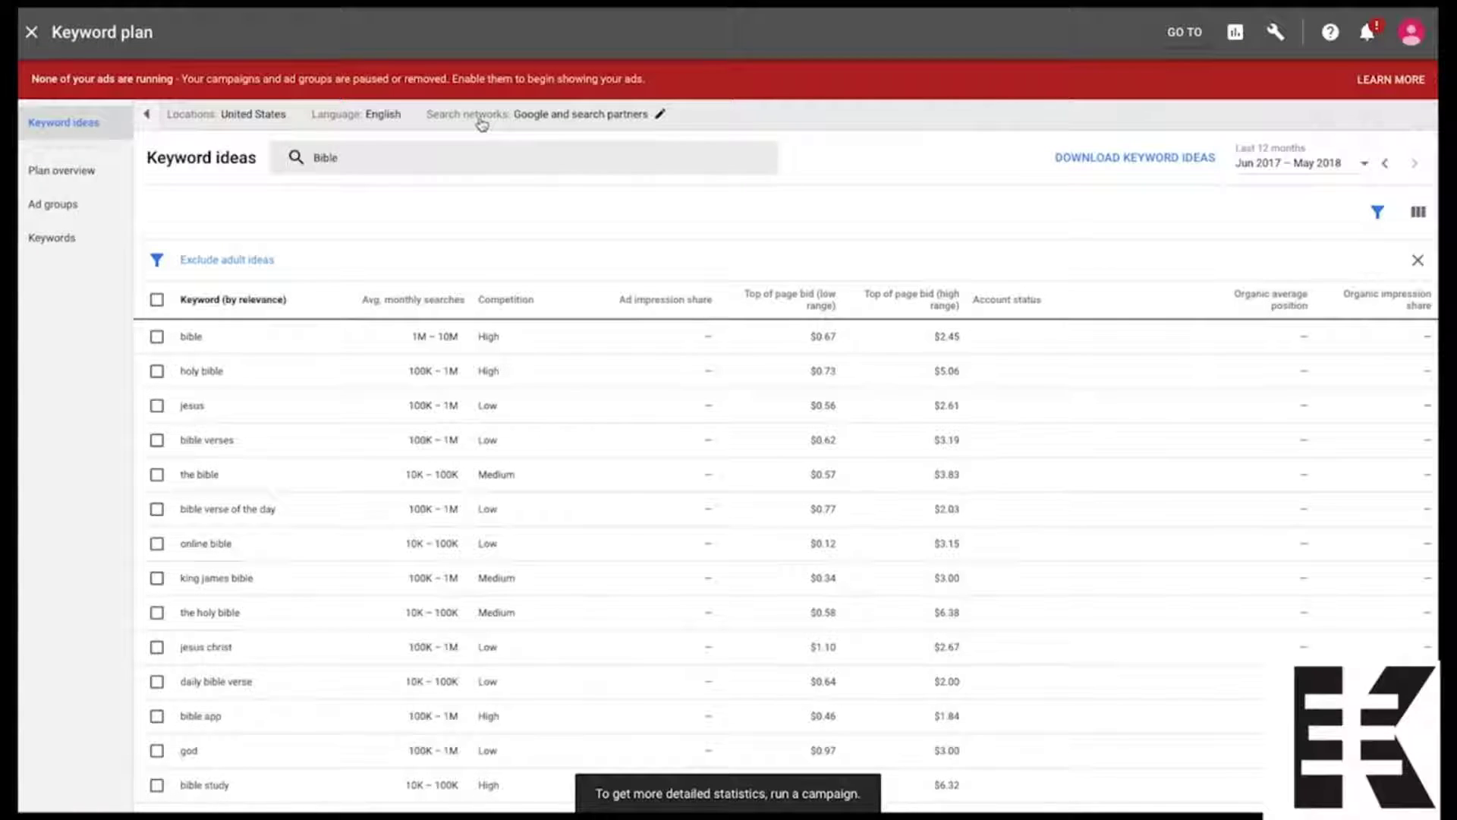
View the language options for the keyword ideas, dismiss them without a change, and examine the average monthly searches.
{"action": "left_click", "coordinate": [401, 114]}
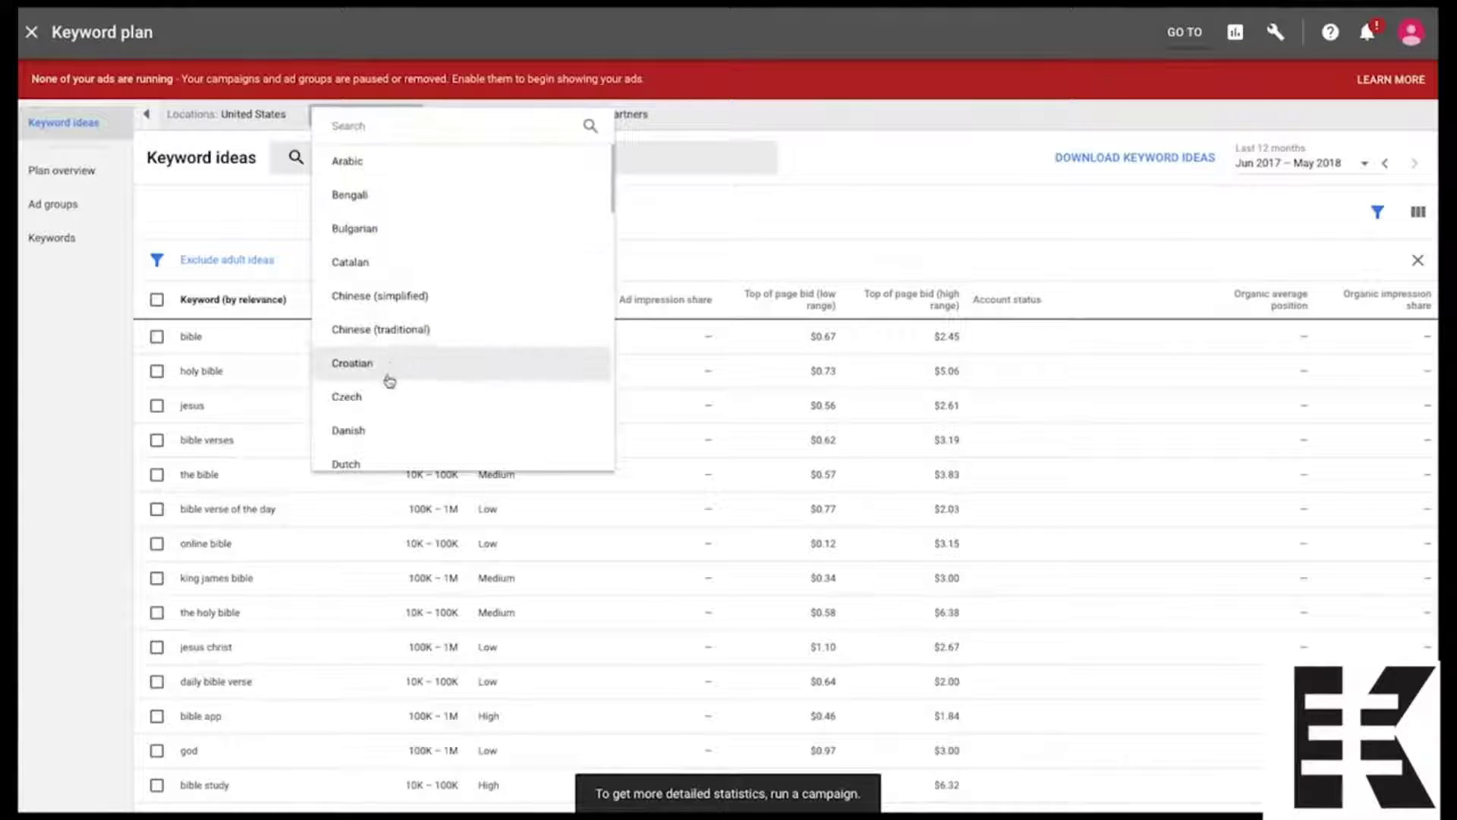
{"action": "left_click", "coordinate": [249, 220]}
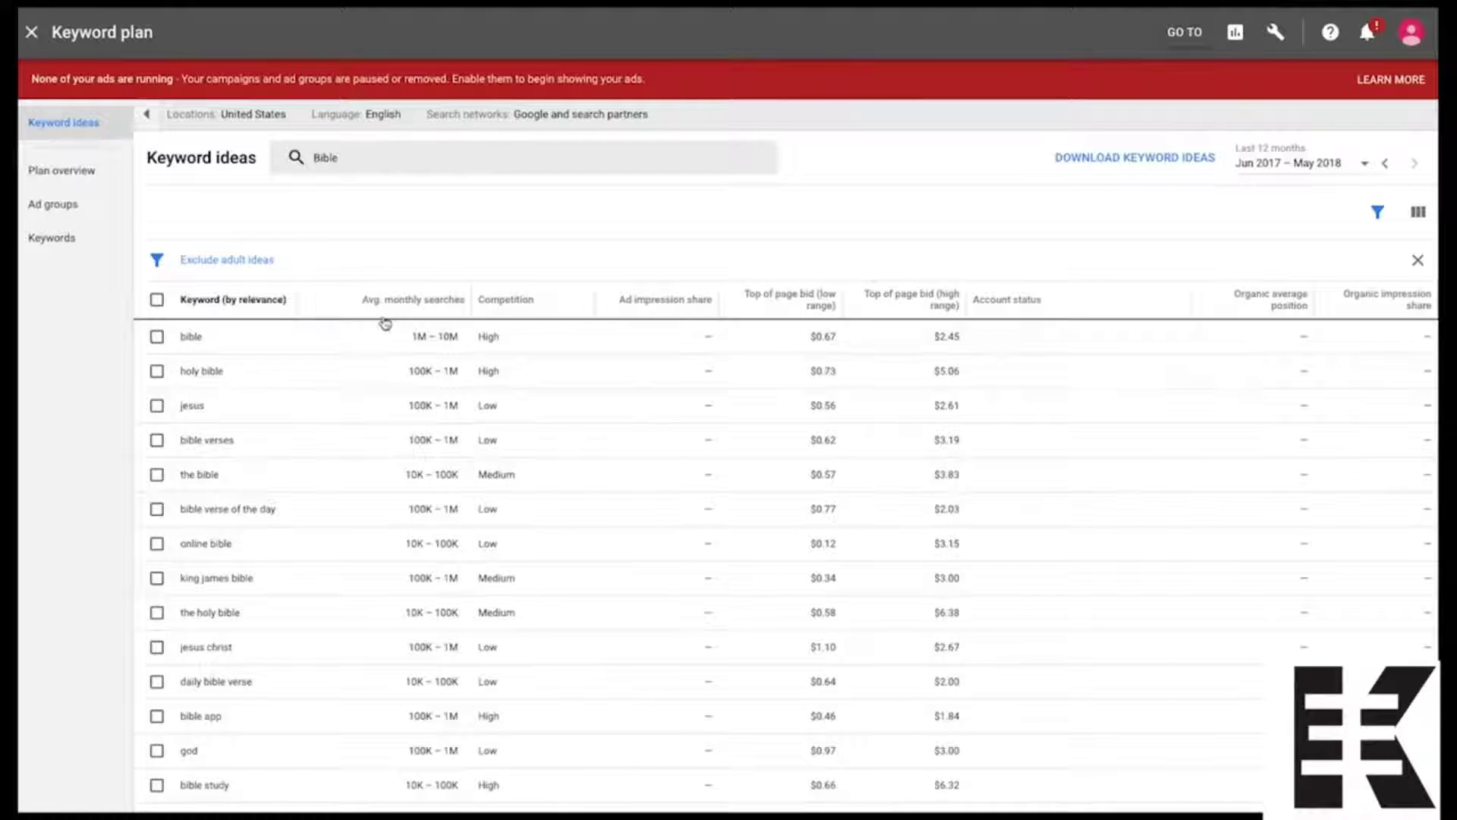
{"action": "mouse_move", "coordinate": [444, 310]}
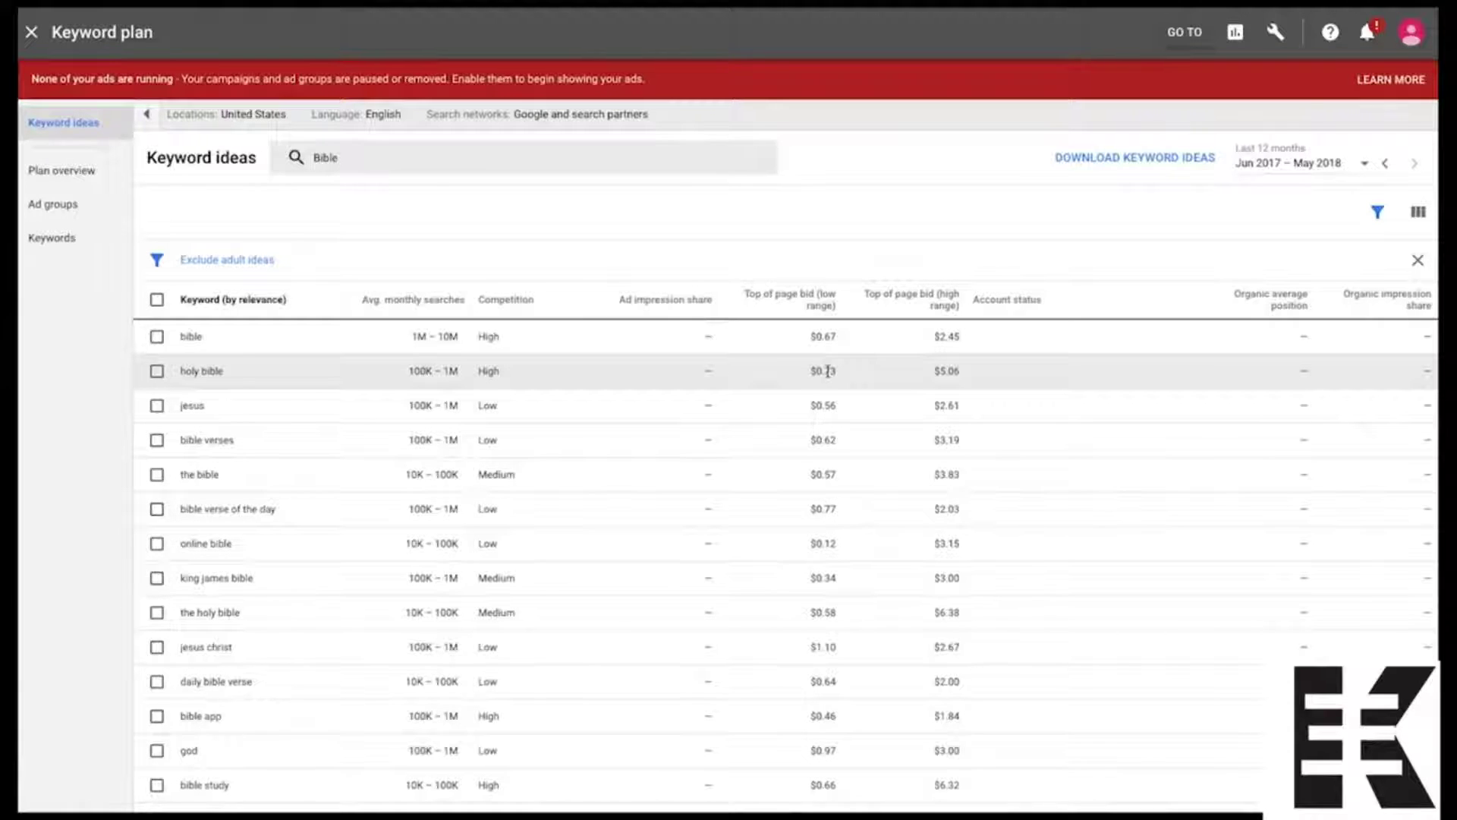
Add "Jesus Christ" as a second search keyword beside "Bible" and get the keyword ideas.
{"action": "left_click", "coordinate": [409, 157]}
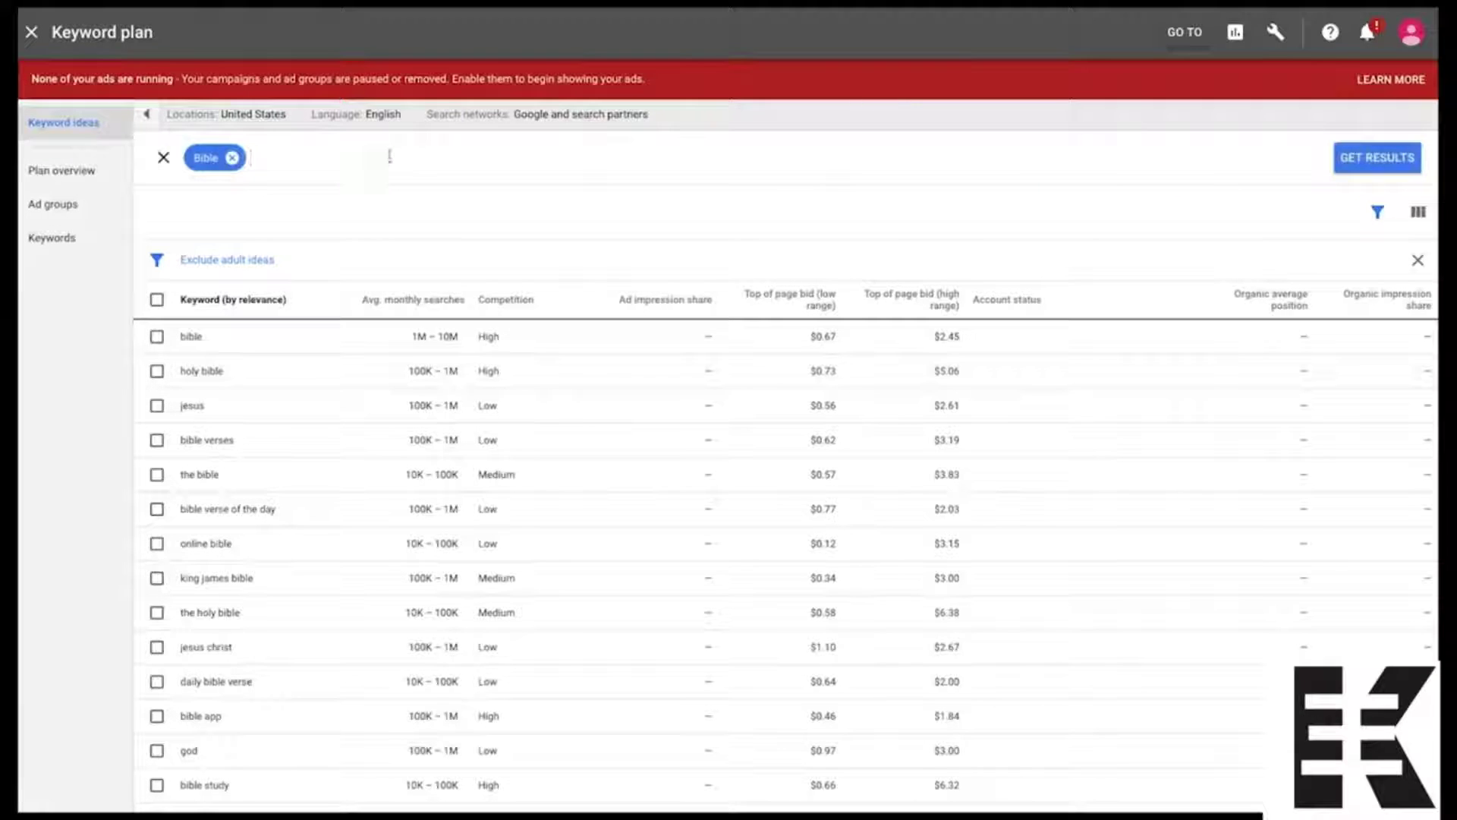
{"action": "type", "text": "Jesus Christ"}
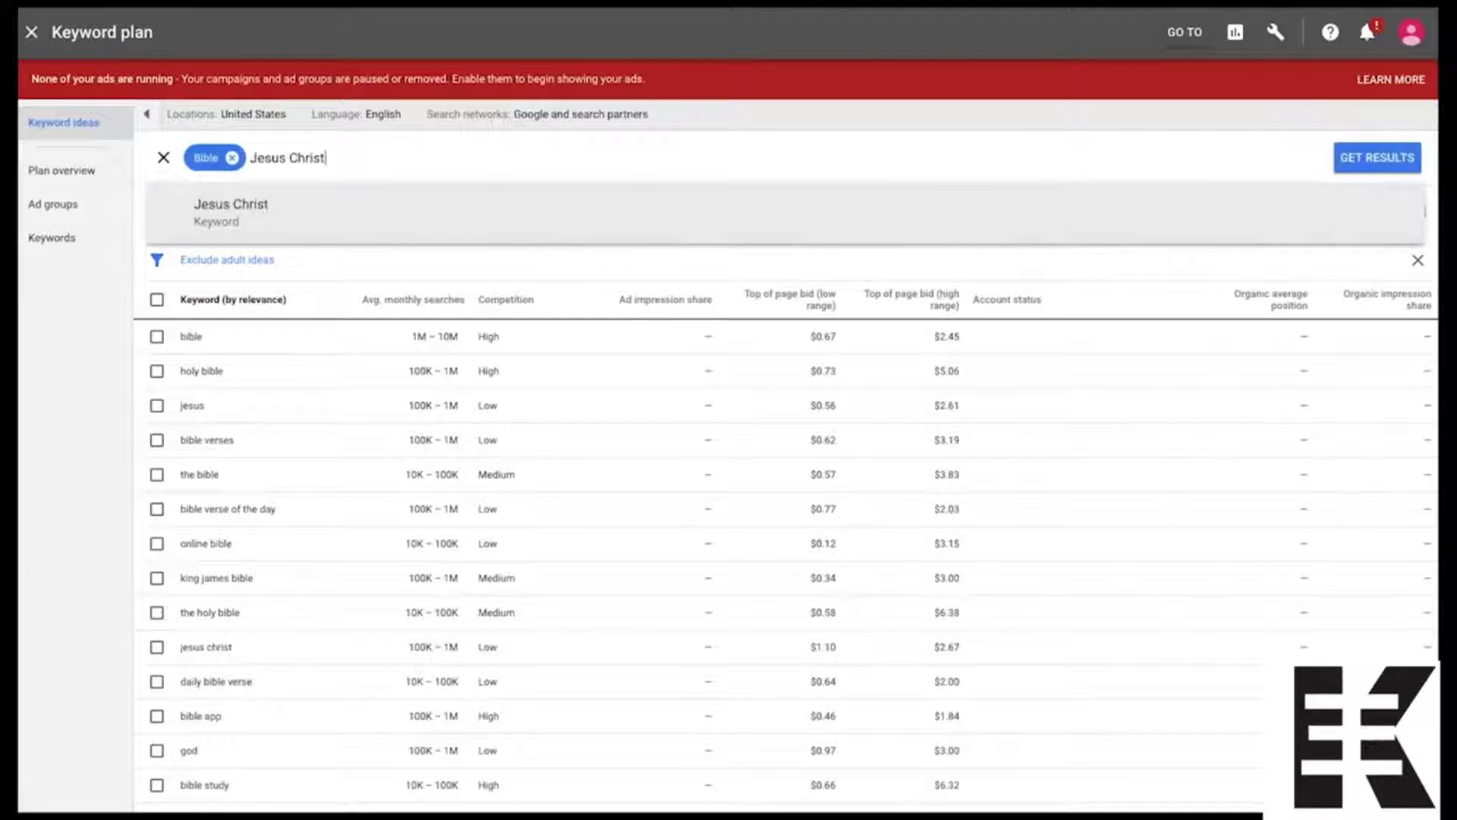
{"action": "key", "text": "Return"}
{"action": "left_click", "coordinate": [1377, 158]}
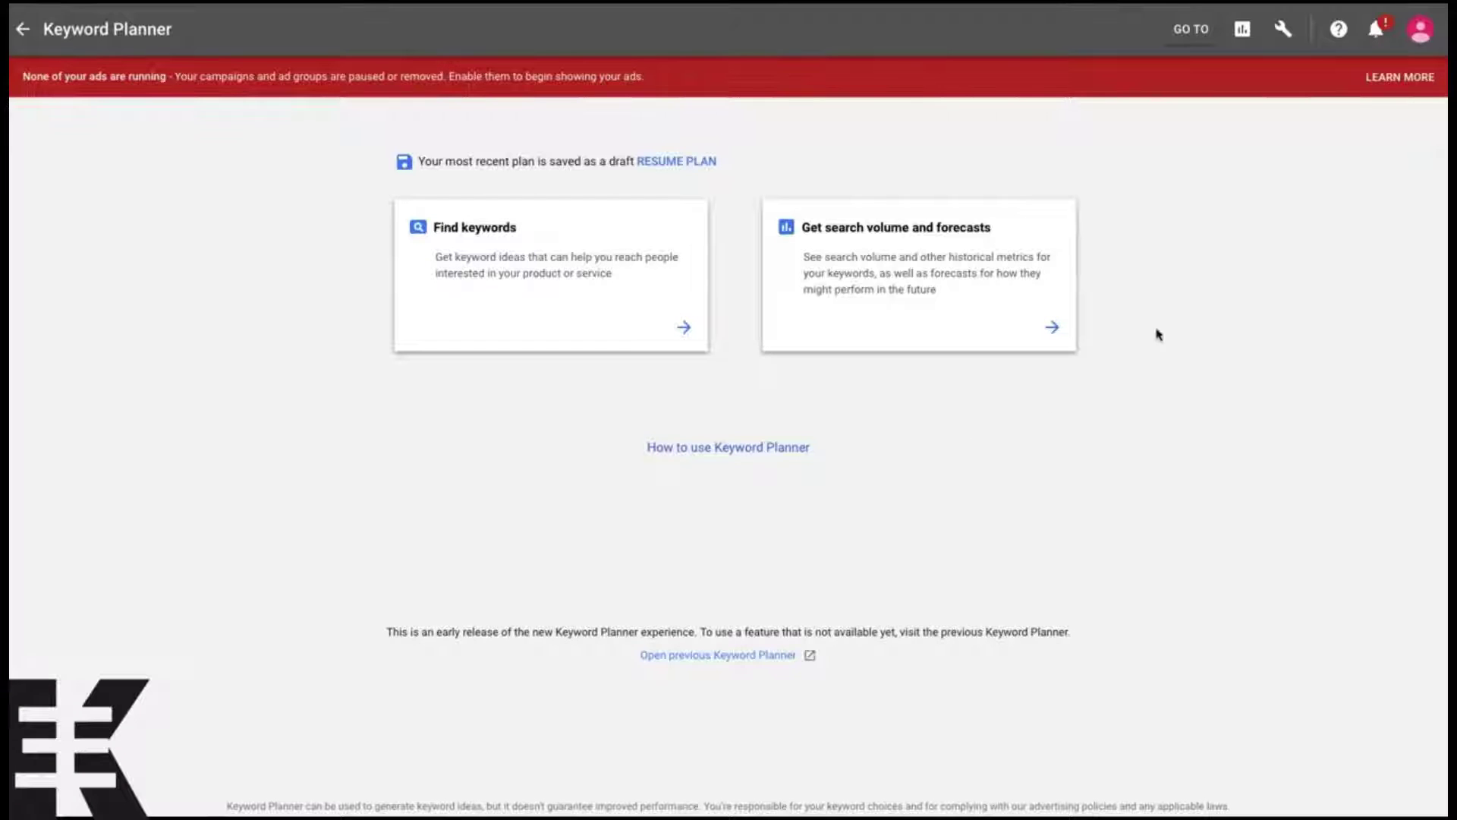
{"action": "left_click", "coordinate": [1285, 30]}
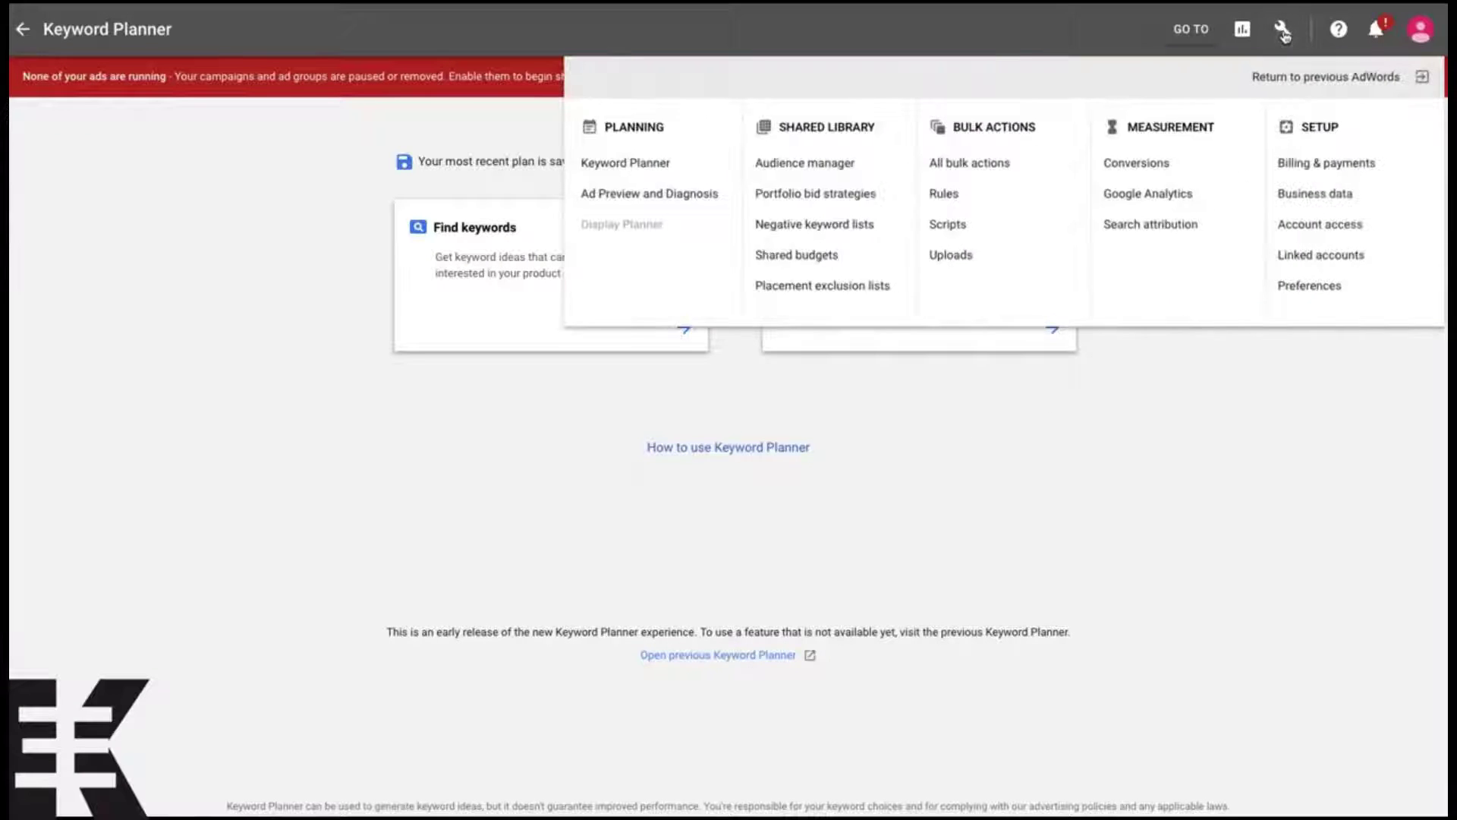
{"action": "left_click", "coordinate": [480, 416]}
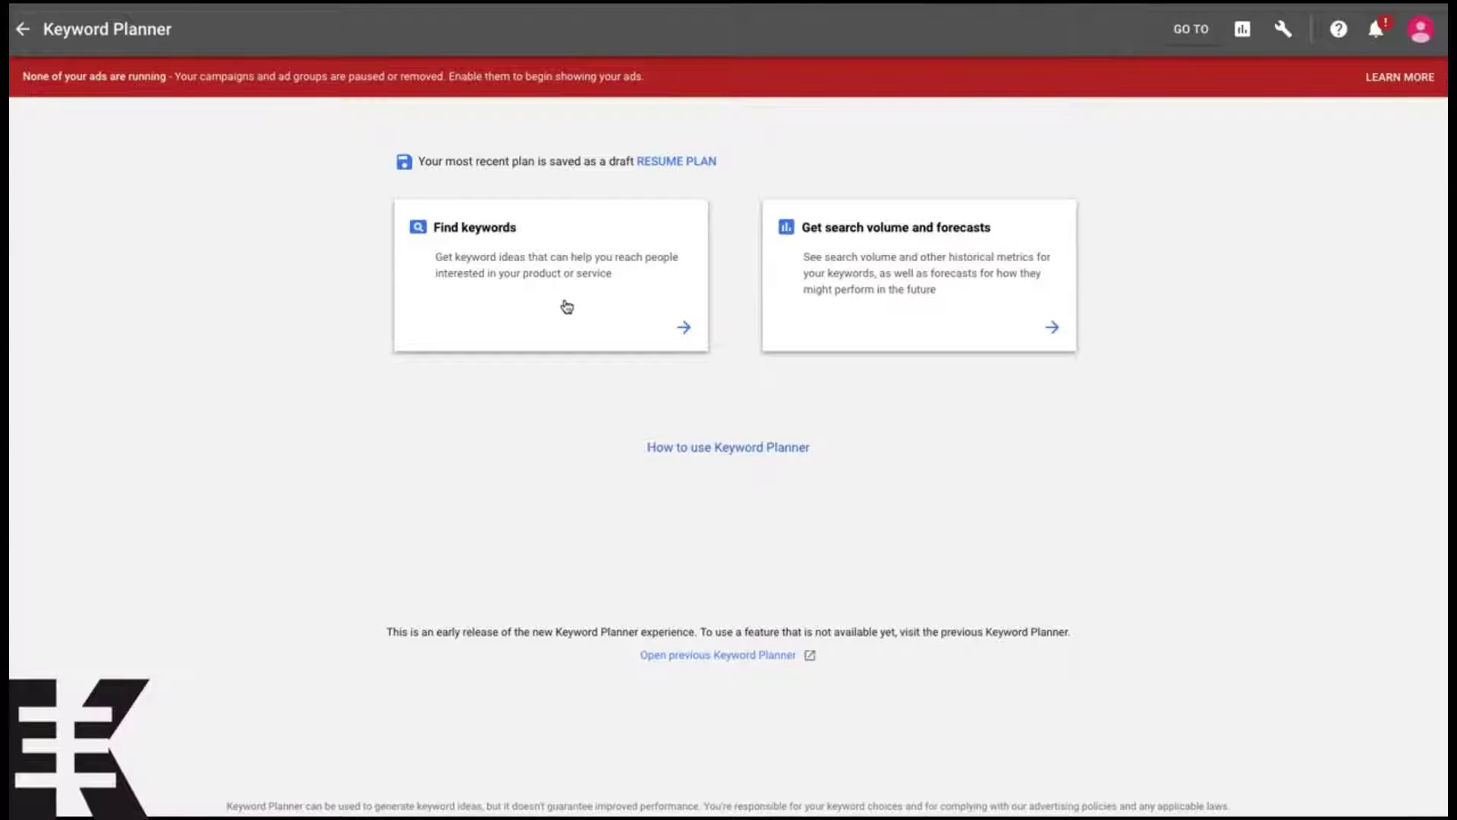
Get the search volume and forecasts for the keyword "Bible".
{"action": "left_click", "coordinate": [902, 292]}
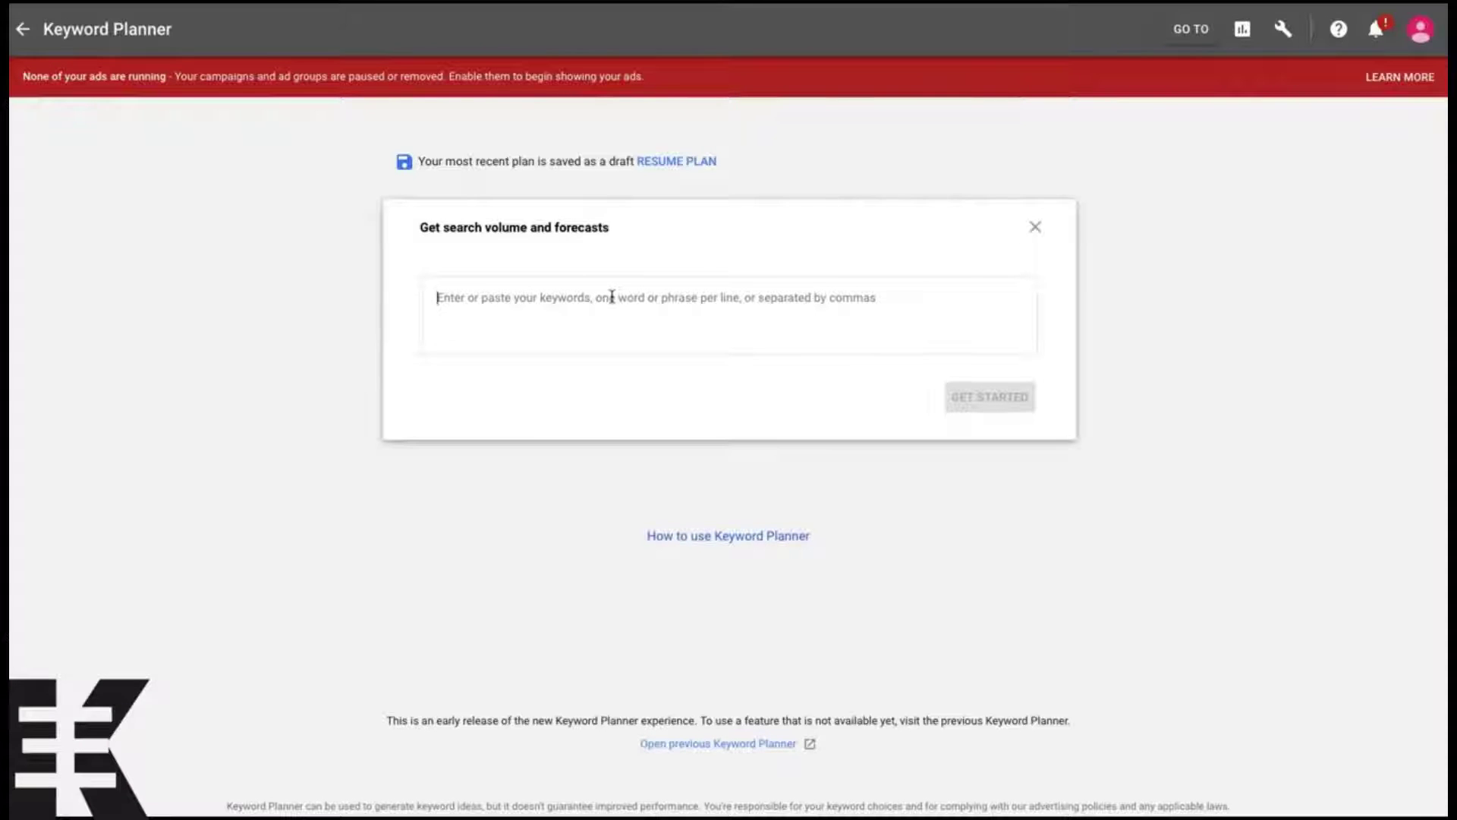
{"action": "type", "text": "Bible"}
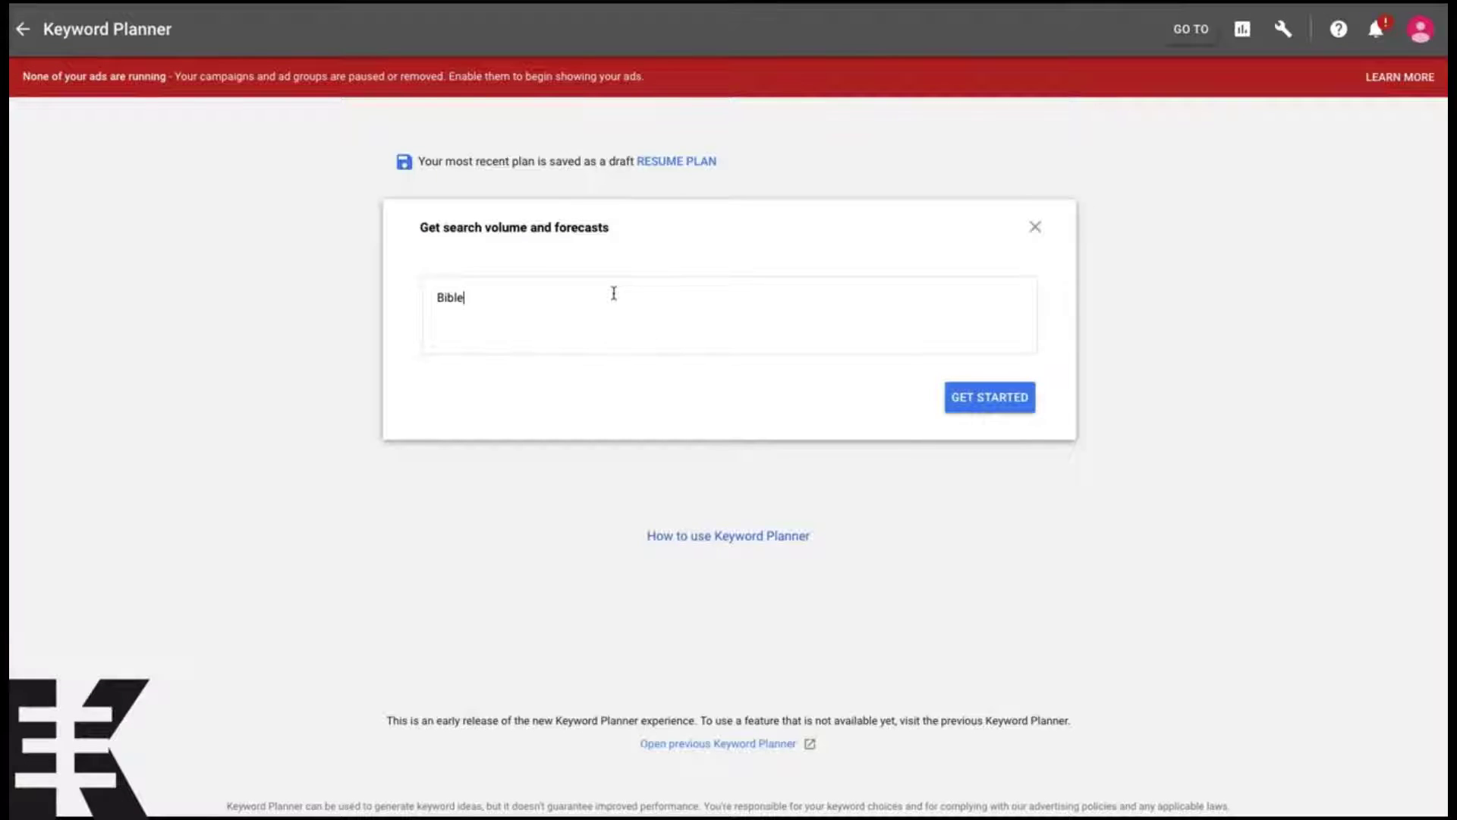
{"action": "left_click", "coordinate": [957, 398]}
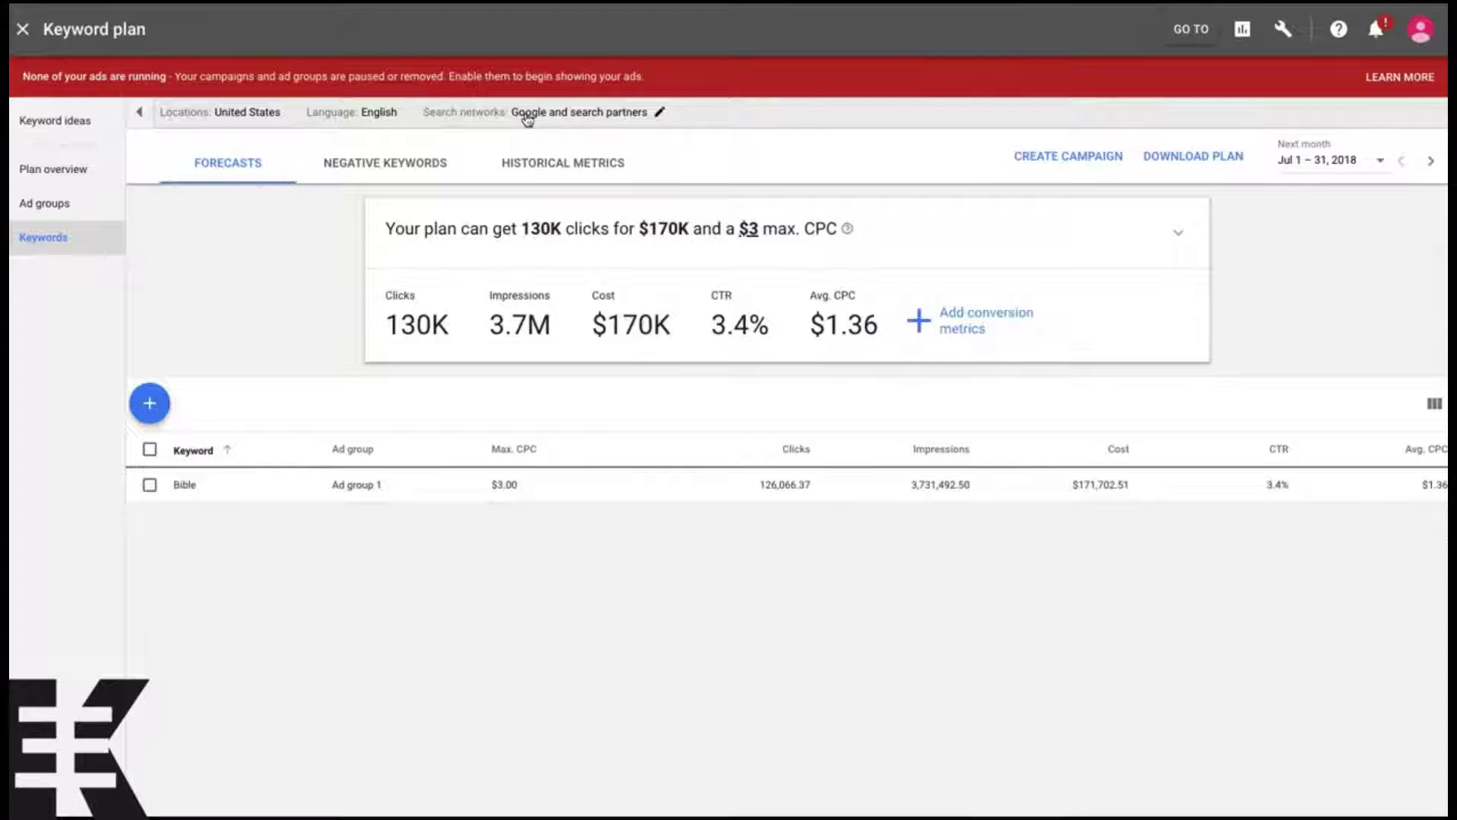
Look through the forecast's language options and the plan's negative keywords, and return to the forecasts.
{"action": "left_click", "coordinate": [364, 122]}
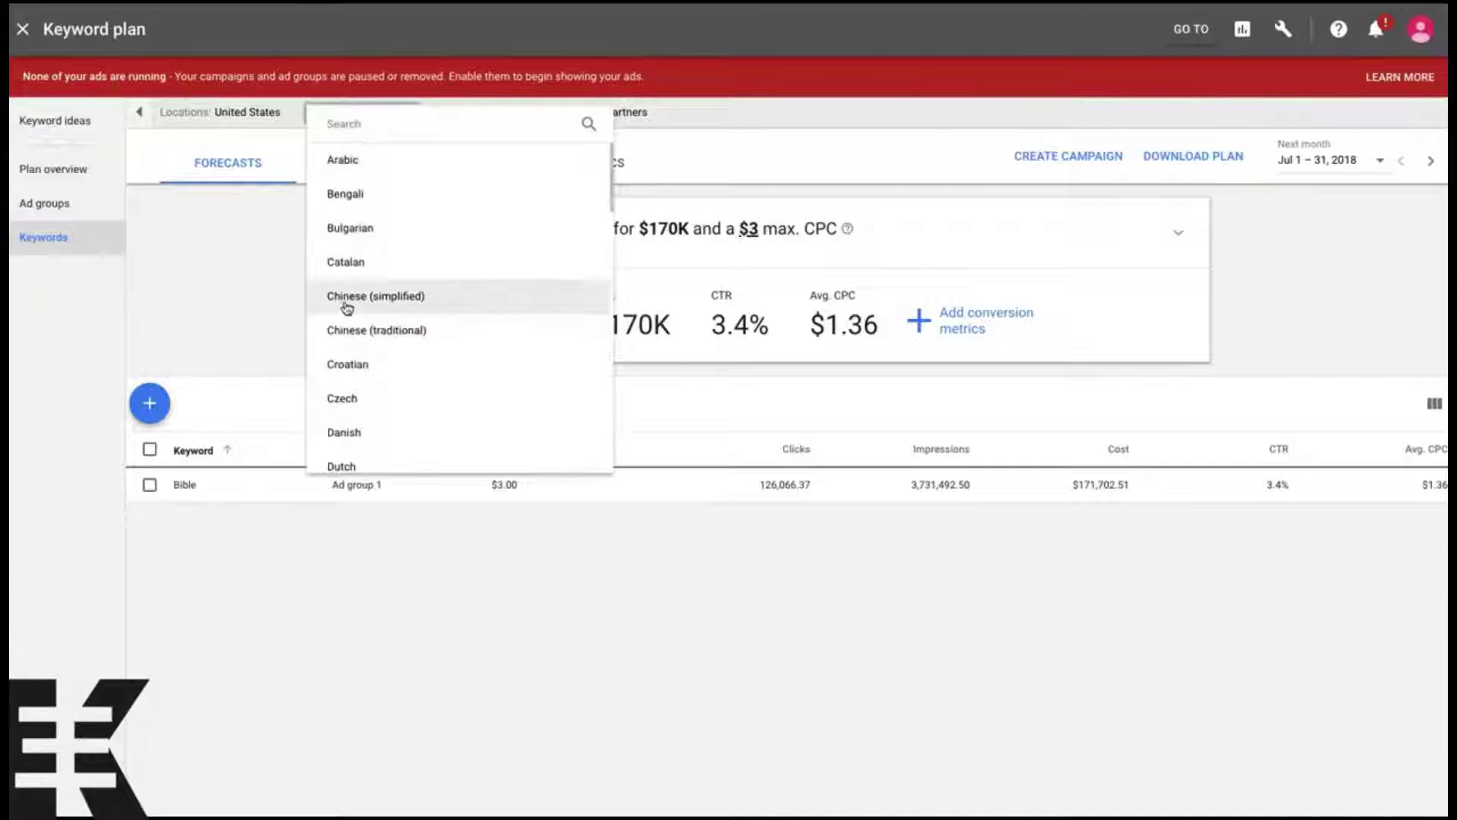
{"action": "left_click", "coordinate": [256, 239]}
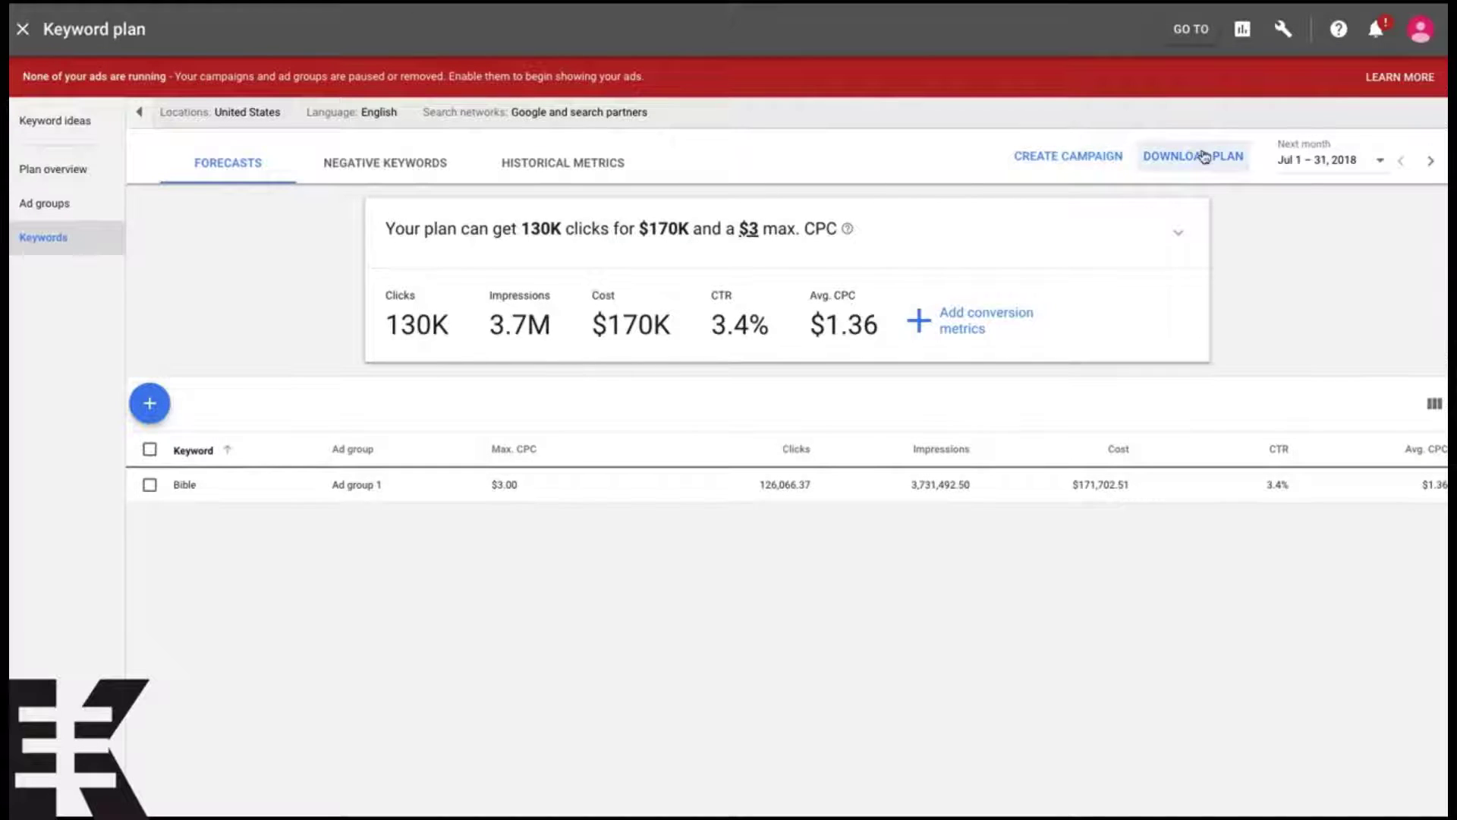
{"action": "left_click", "coordinate": [400, 177]}
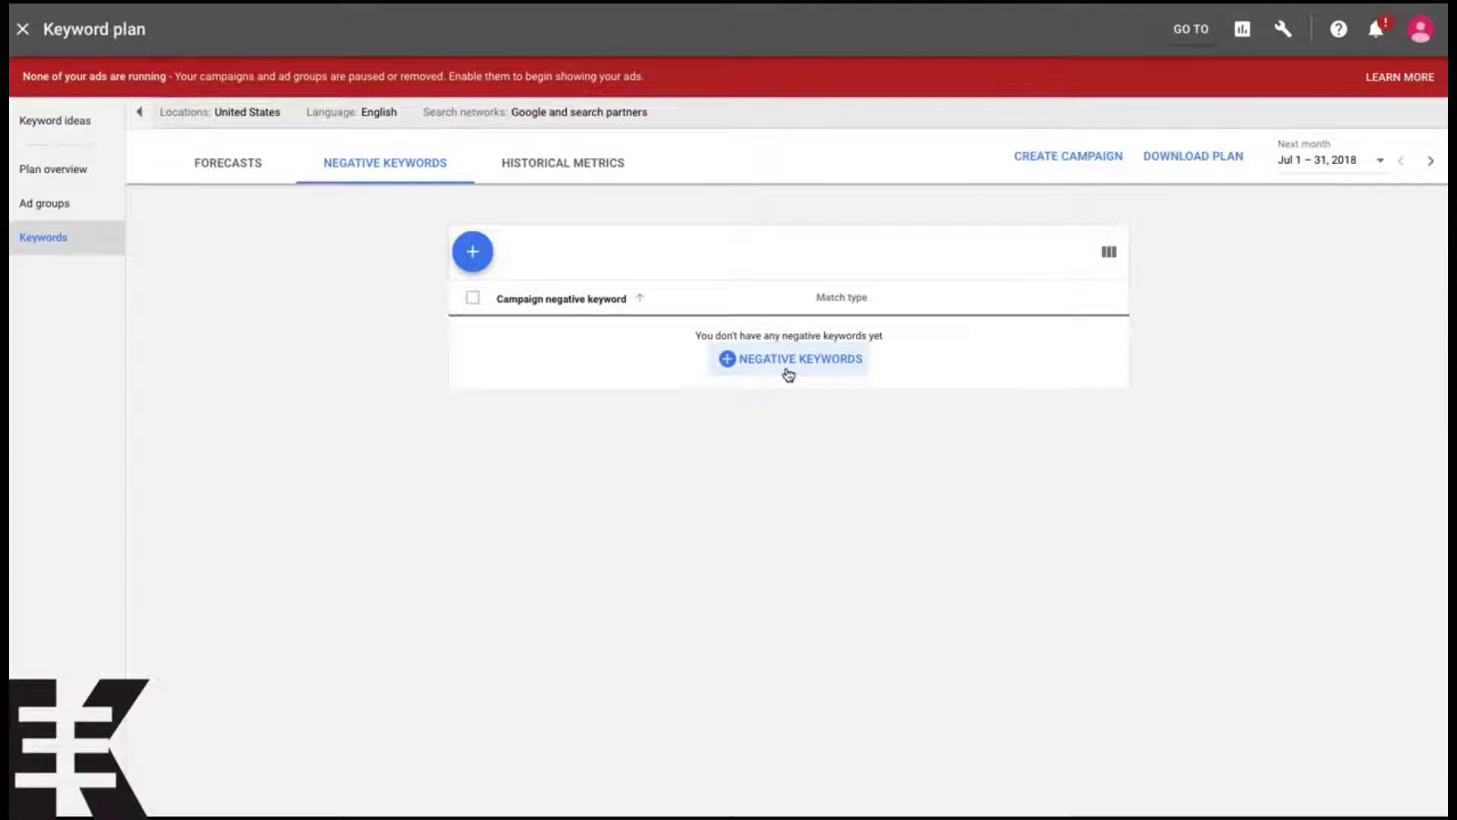
{"action": "left_click", "coordinate": [243, 173]}
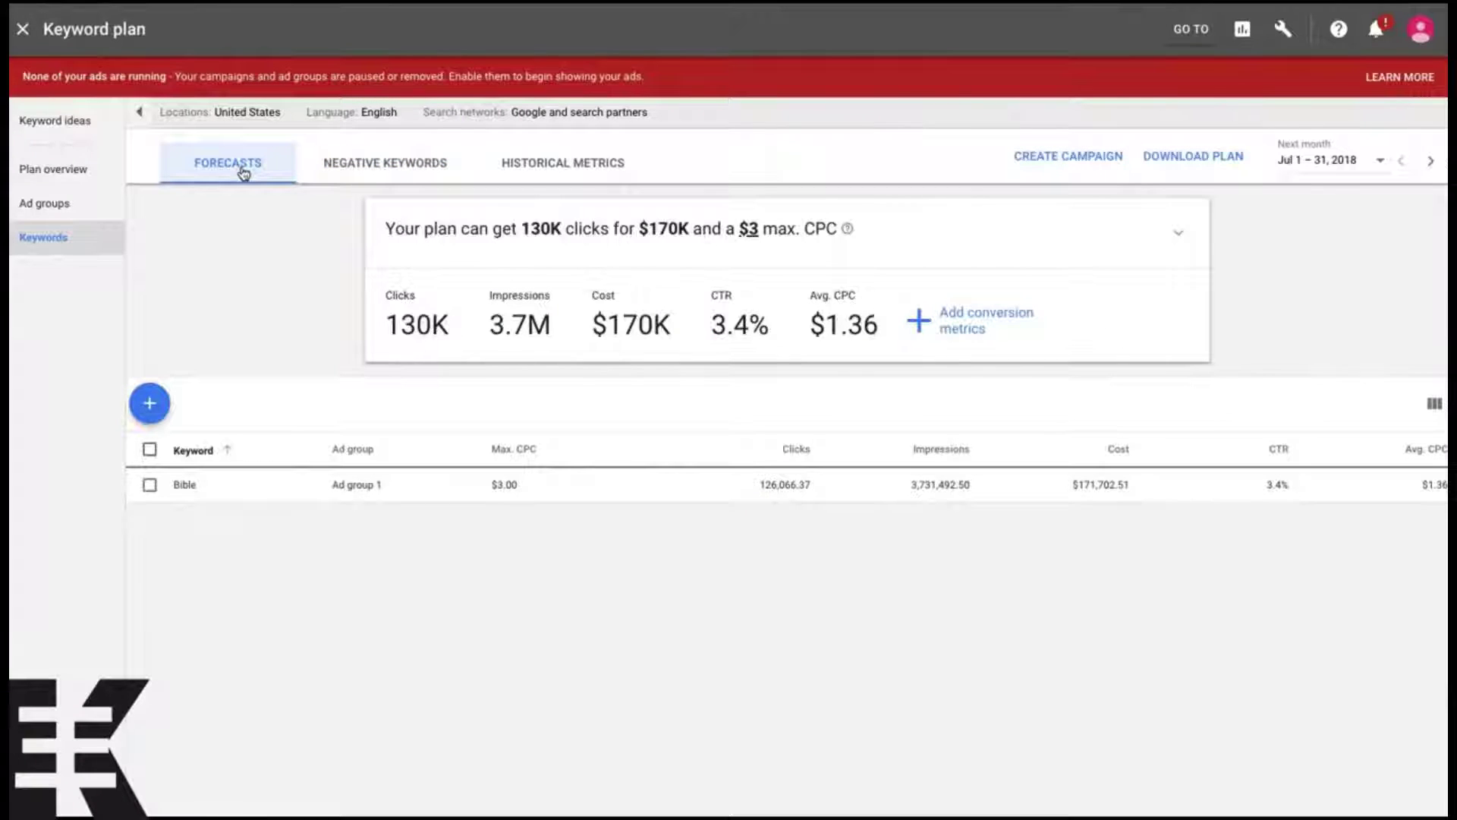
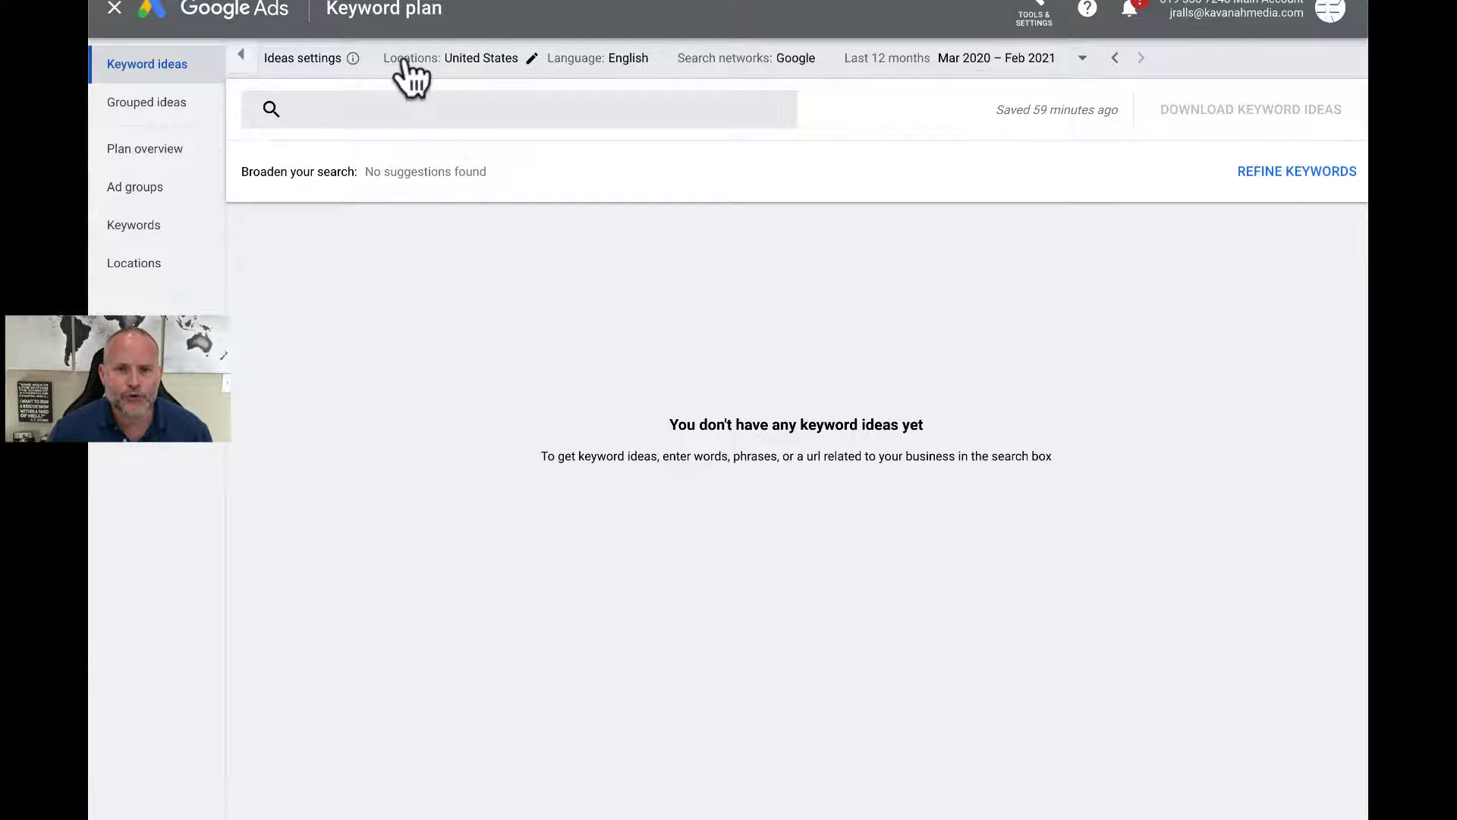
{"action": "left_click", "coordinate": [1035, 16]}
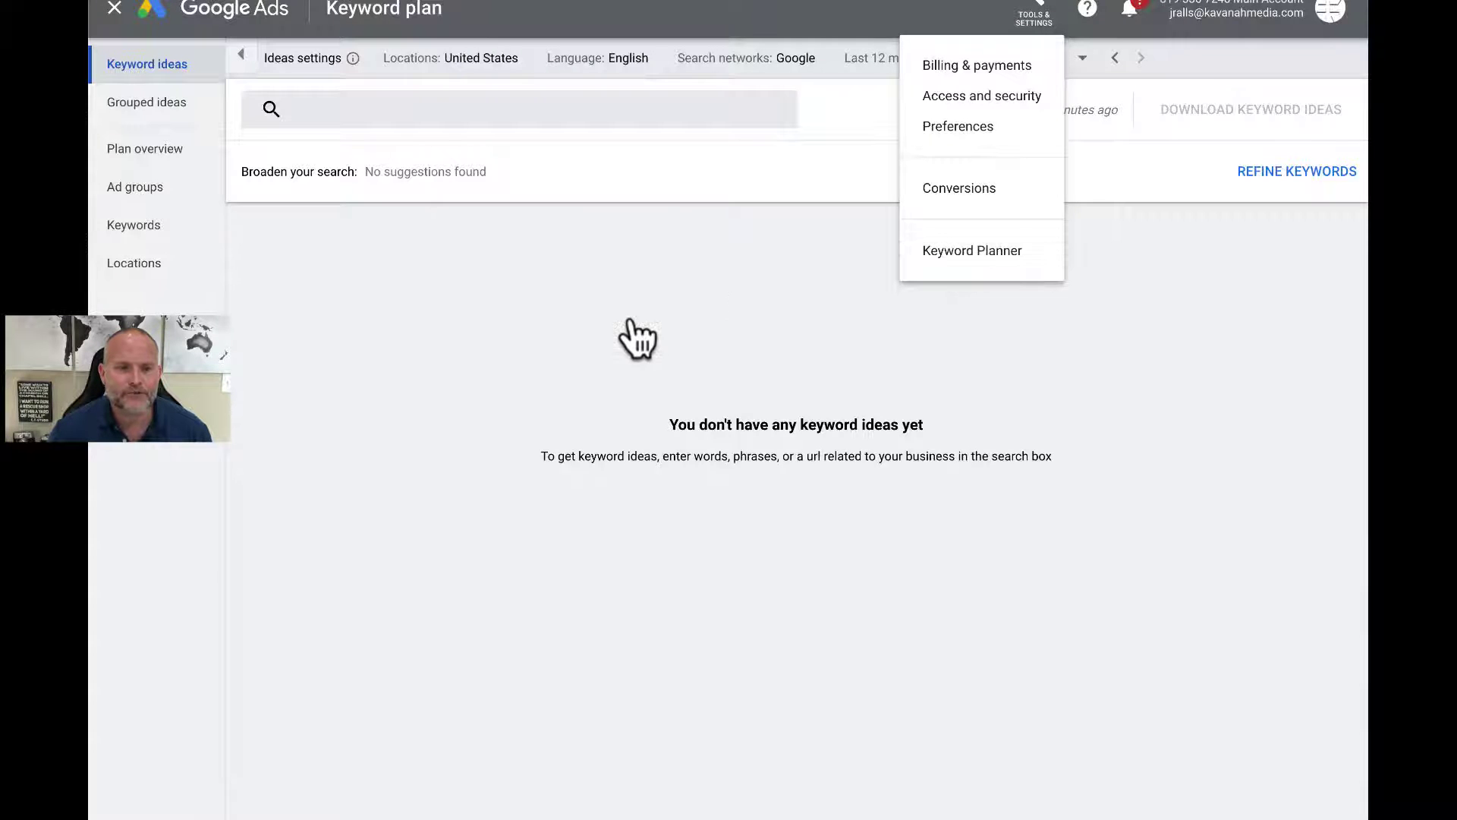
{"action": "left_click", "coordinate": [523, 319]}
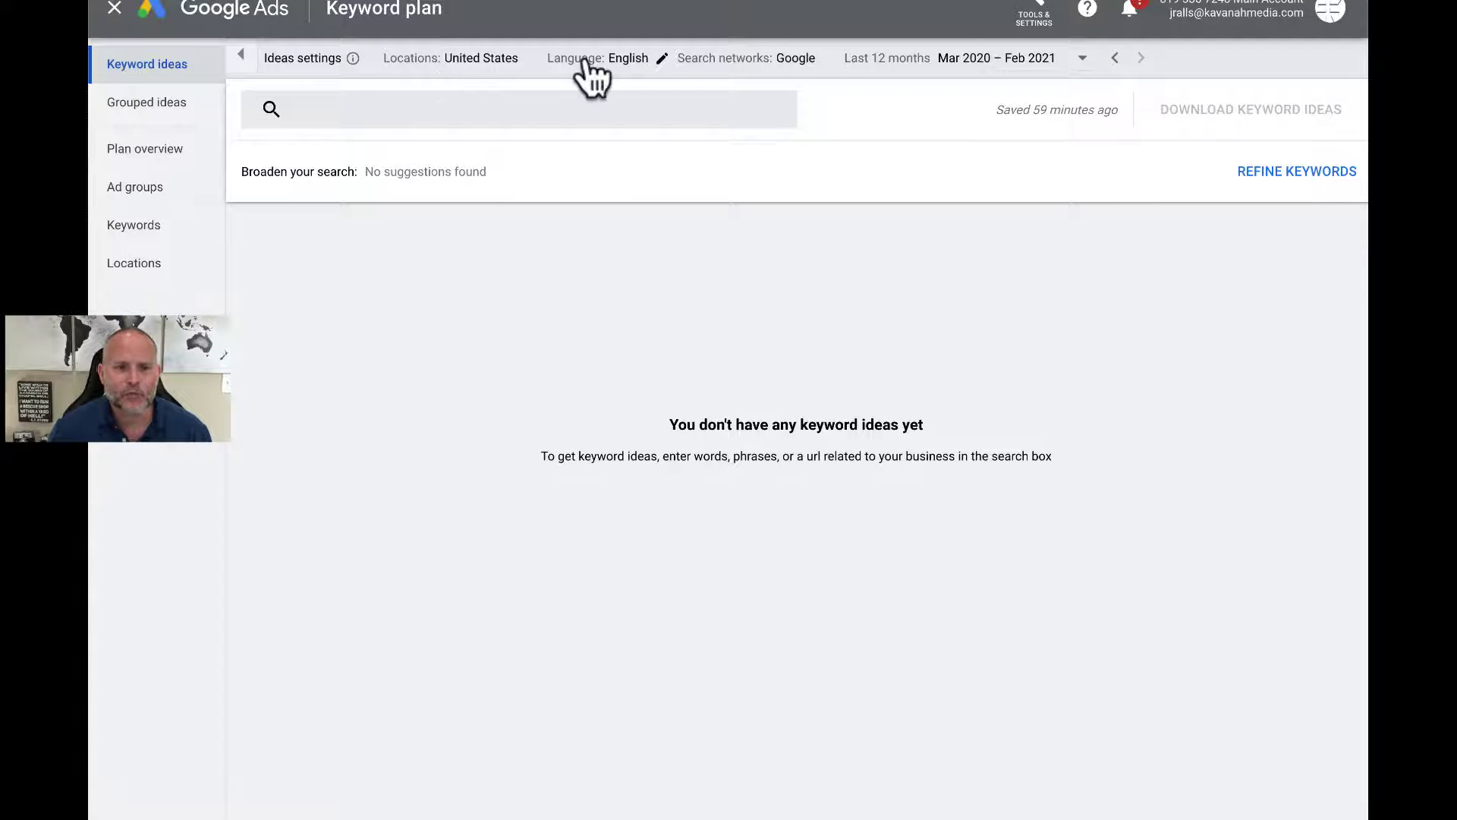
Set the search networks for the keyword ideas to Google and search partners.
{"action": "left_click", "coordinate": [793, 58]}
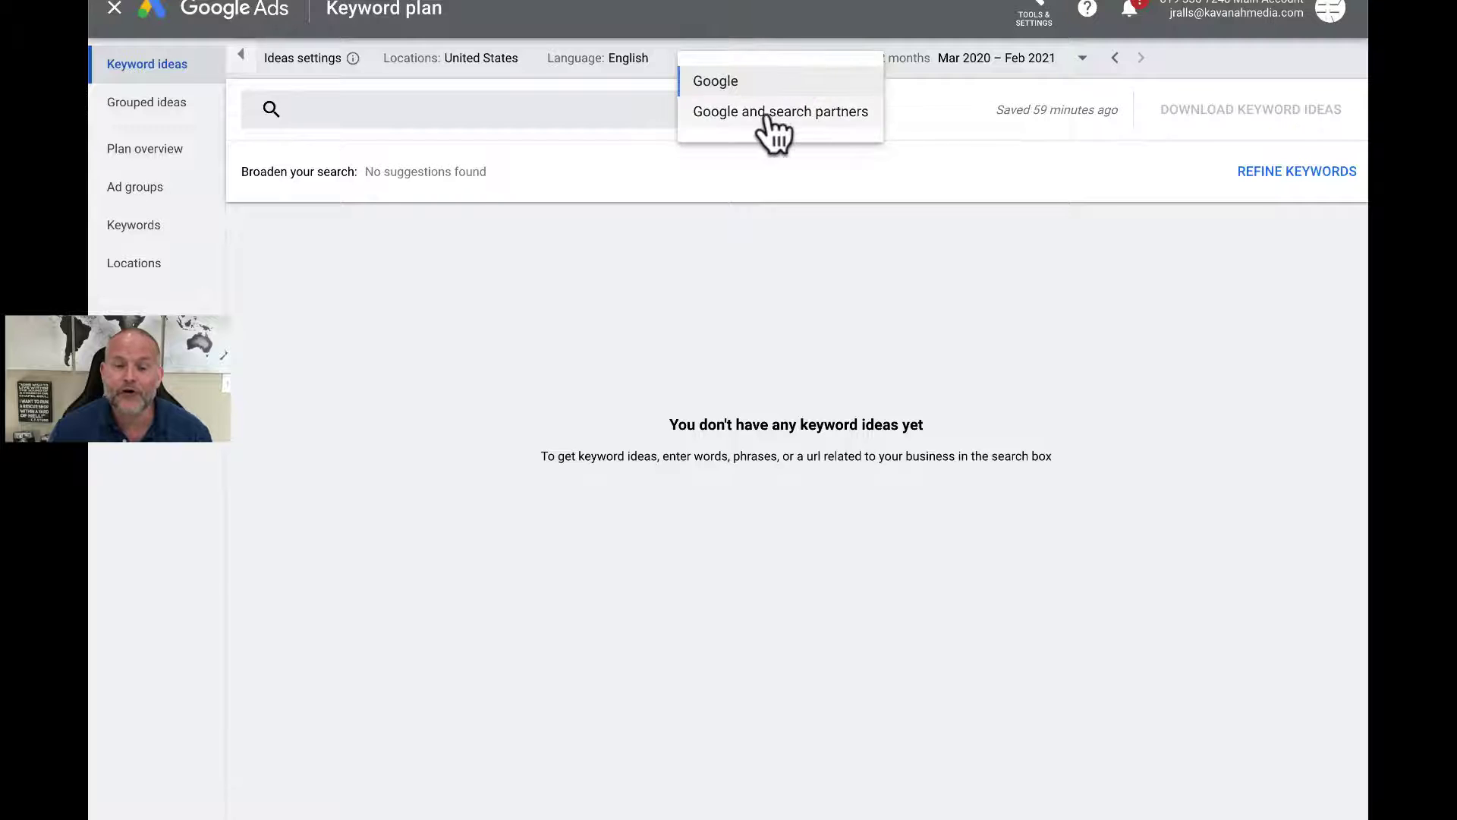
{"action": "left_click", "coordinate": [774, 134]}
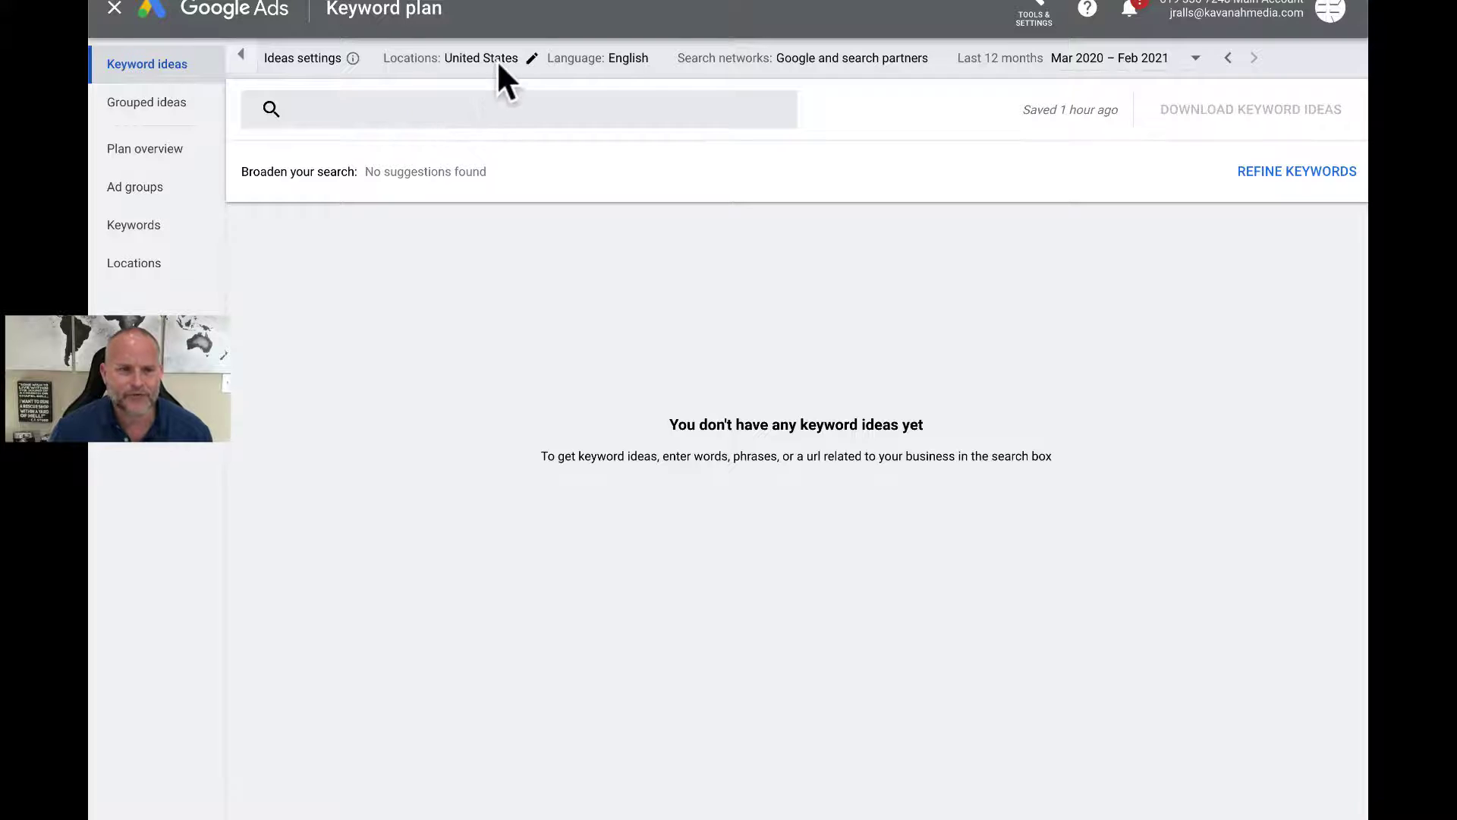
Paste the translated keyword 聖經 into the keyword search and remove the stray "Translation results" and "6 / 5000" entries.
{"action": "left_click", "coordinate": [387, 110]}
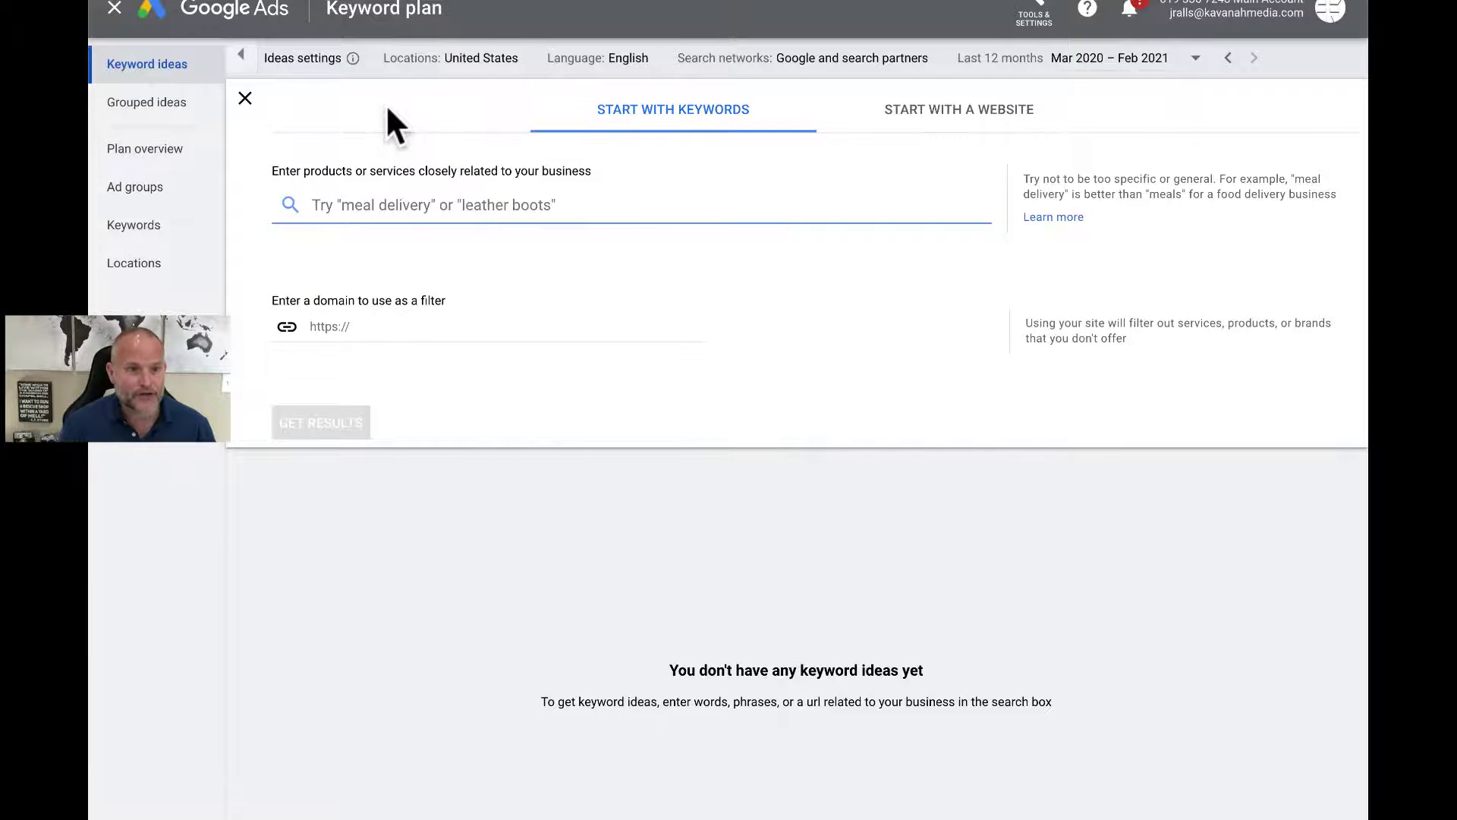
{"action": "type", "text": "6 / 5000 Translation results 聖經"}
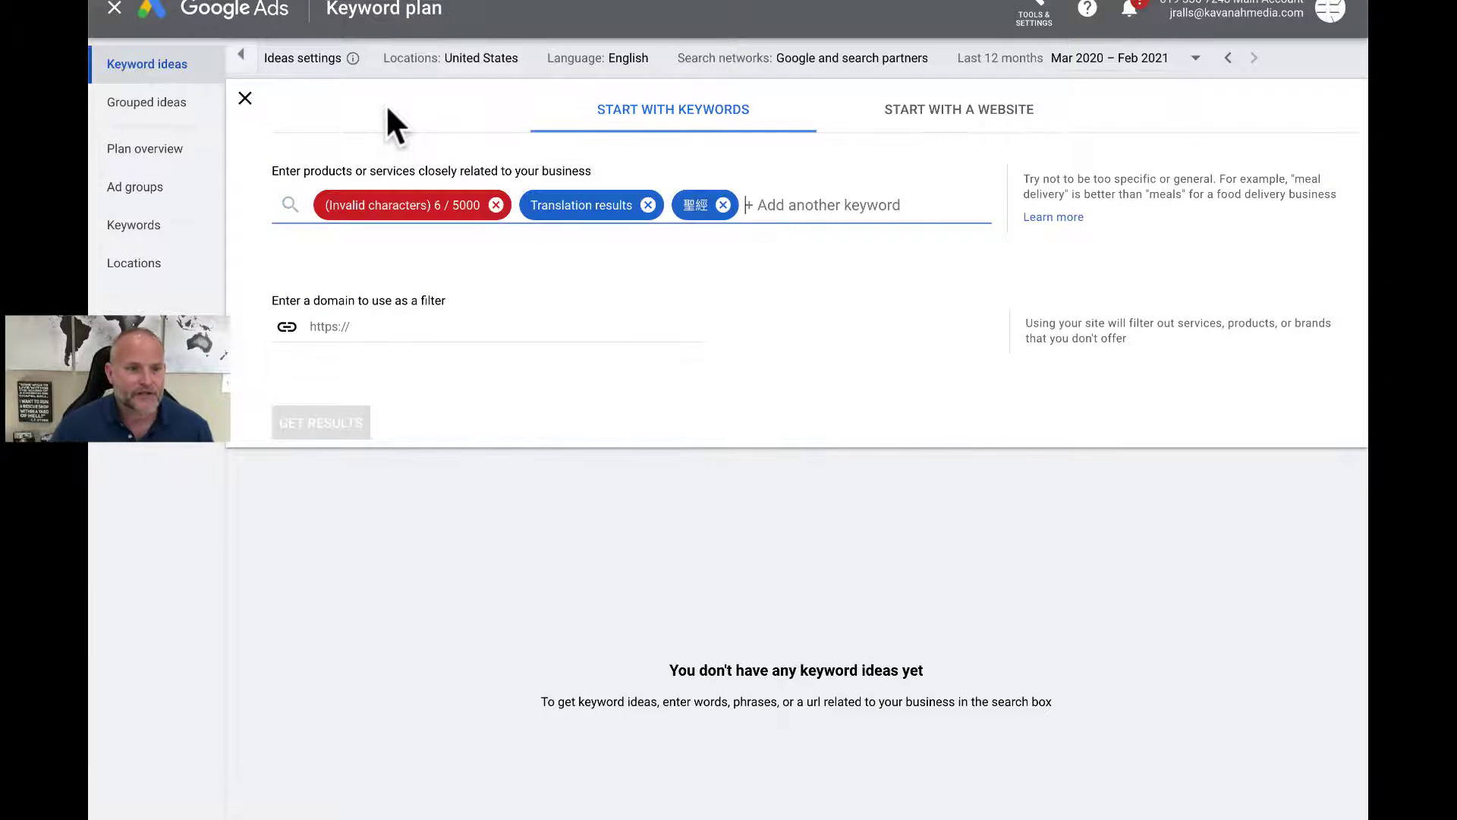
{"action": "left_click", "coordinate": [648, 205]}
{"action": "left_click", "coordinate": [496, 205]}
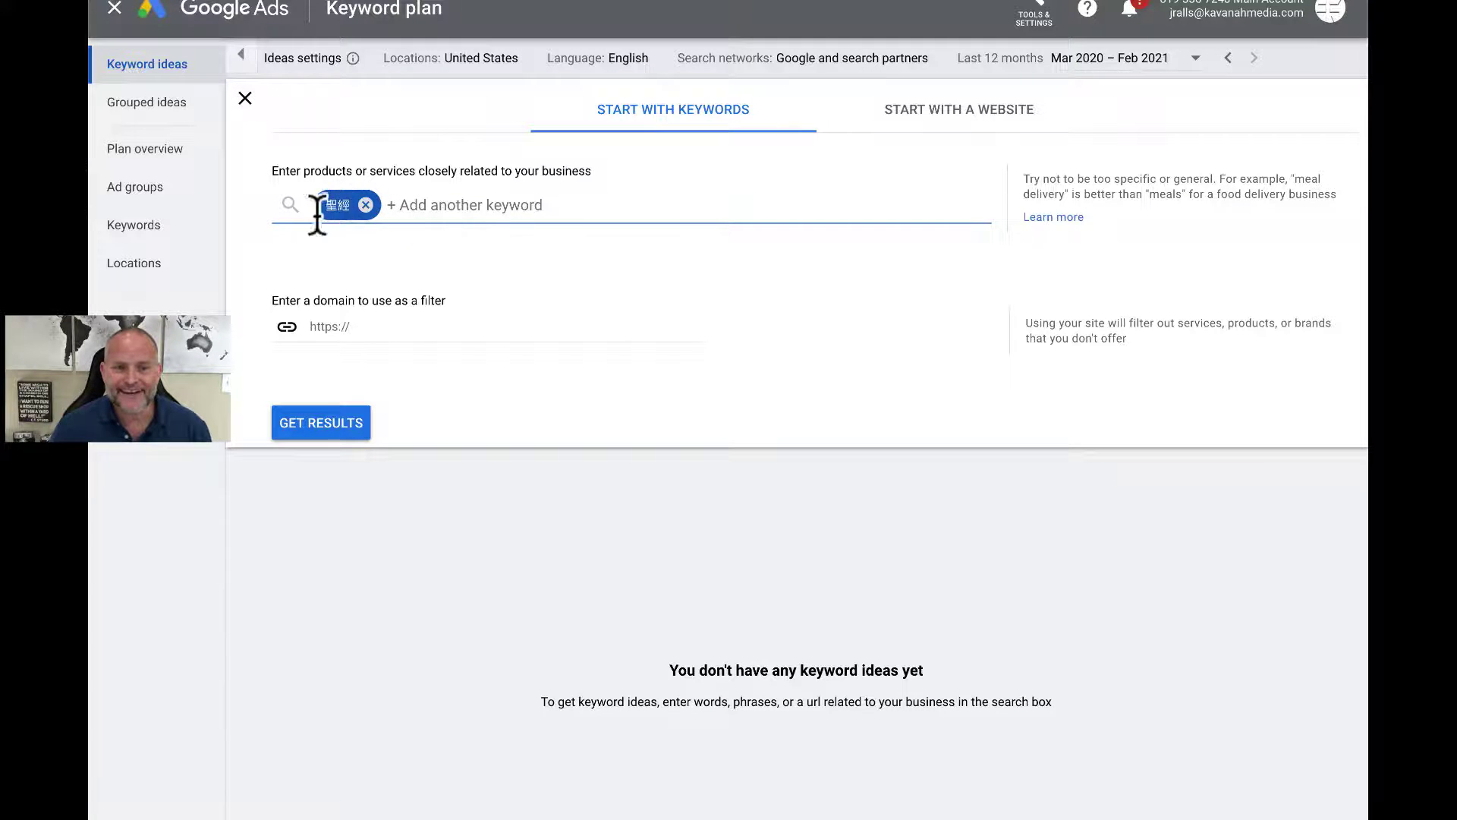
Filter the keyword search by the domain youversion.com and get the results.
{"action": "left_click", "coordinate": [342, 328]}
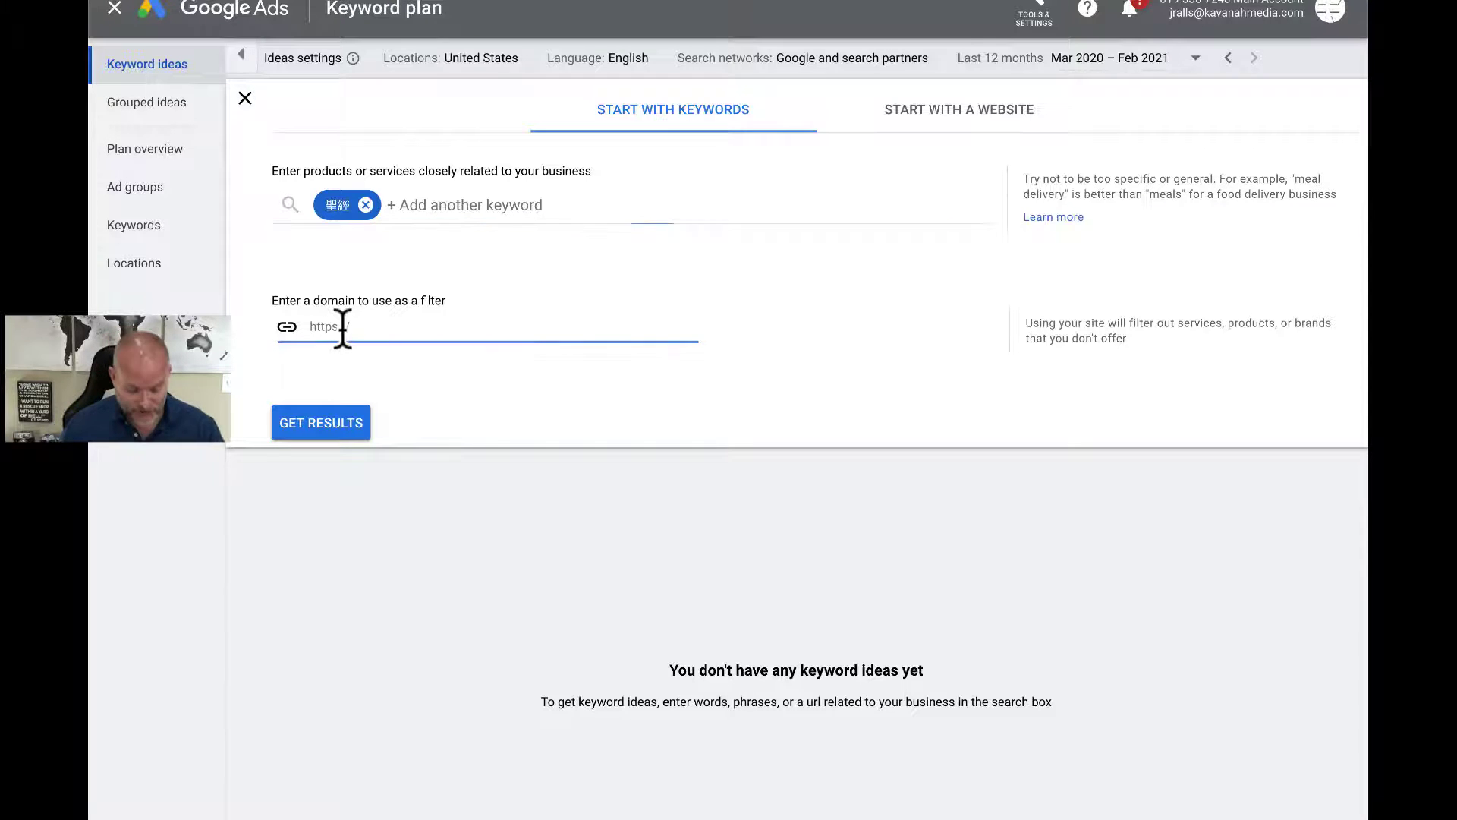
{"action": "type", "text": "youversion.com"}
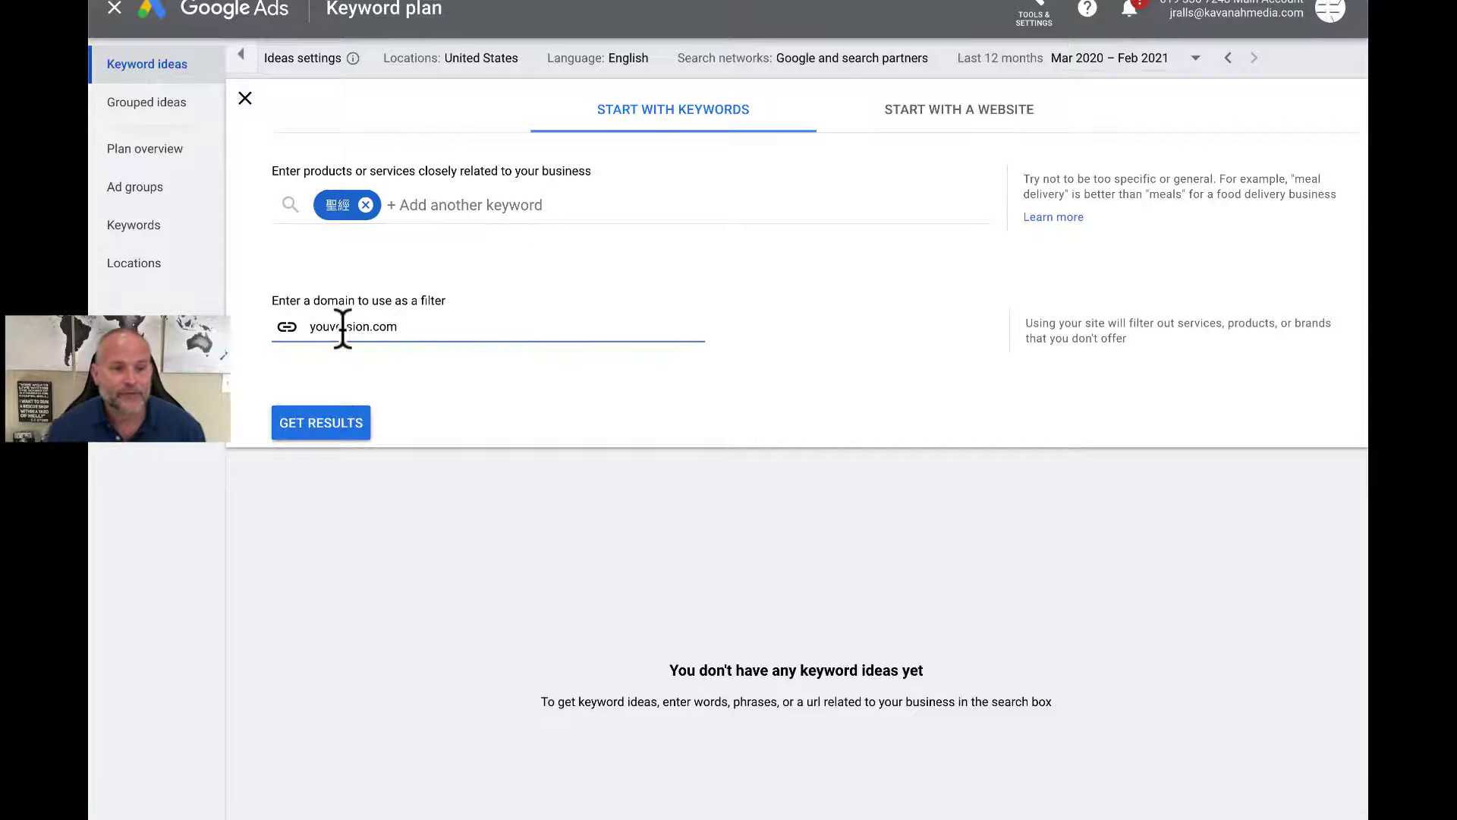
{"action": "left_click", "coordinate": [330, 429]}
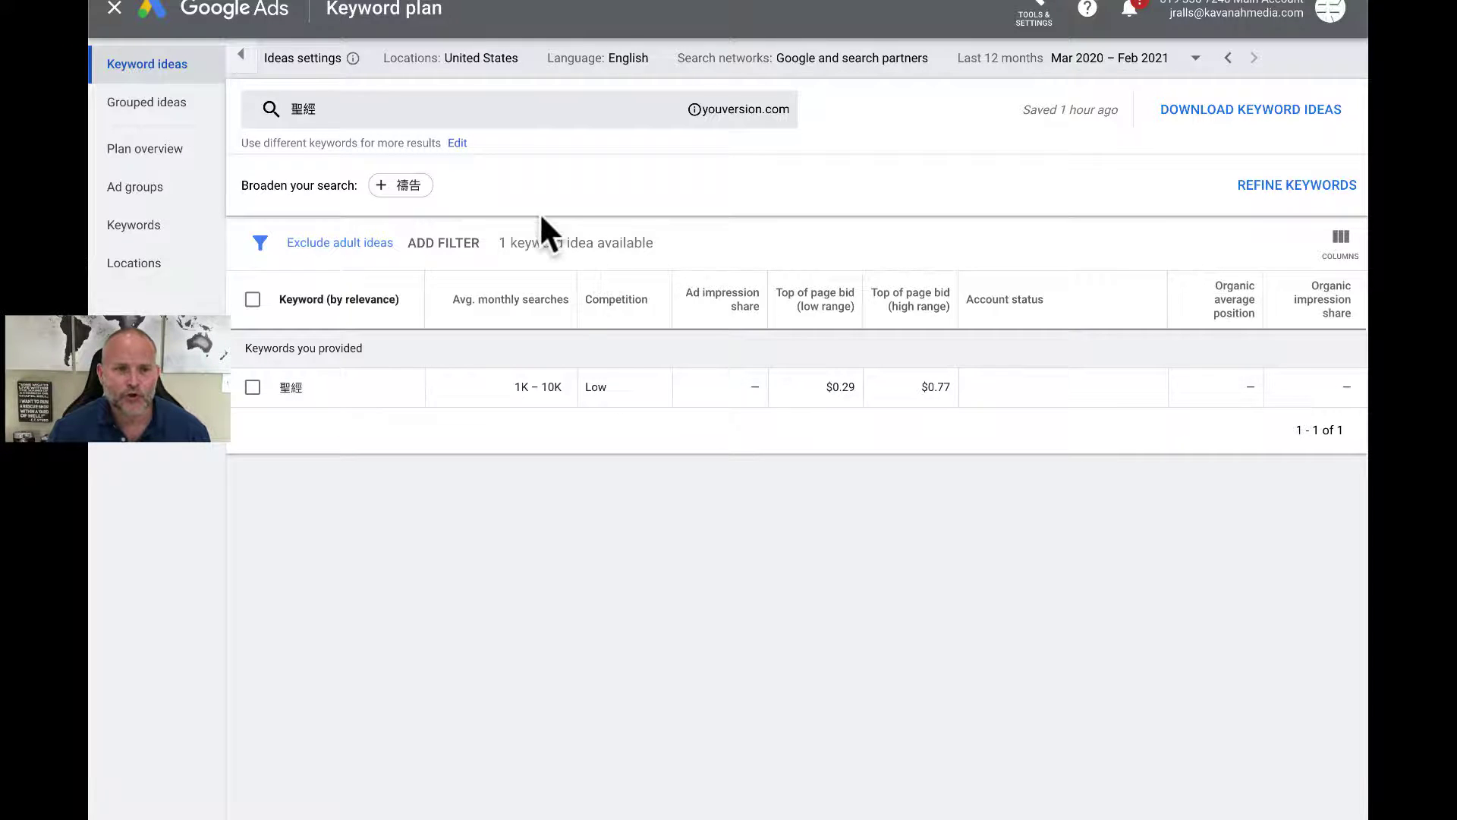
Replace United States with the Taiwan region as the targeted location for the keyword ideas and save it.
{"action": "left_click", "coordinate": [478, 61]}
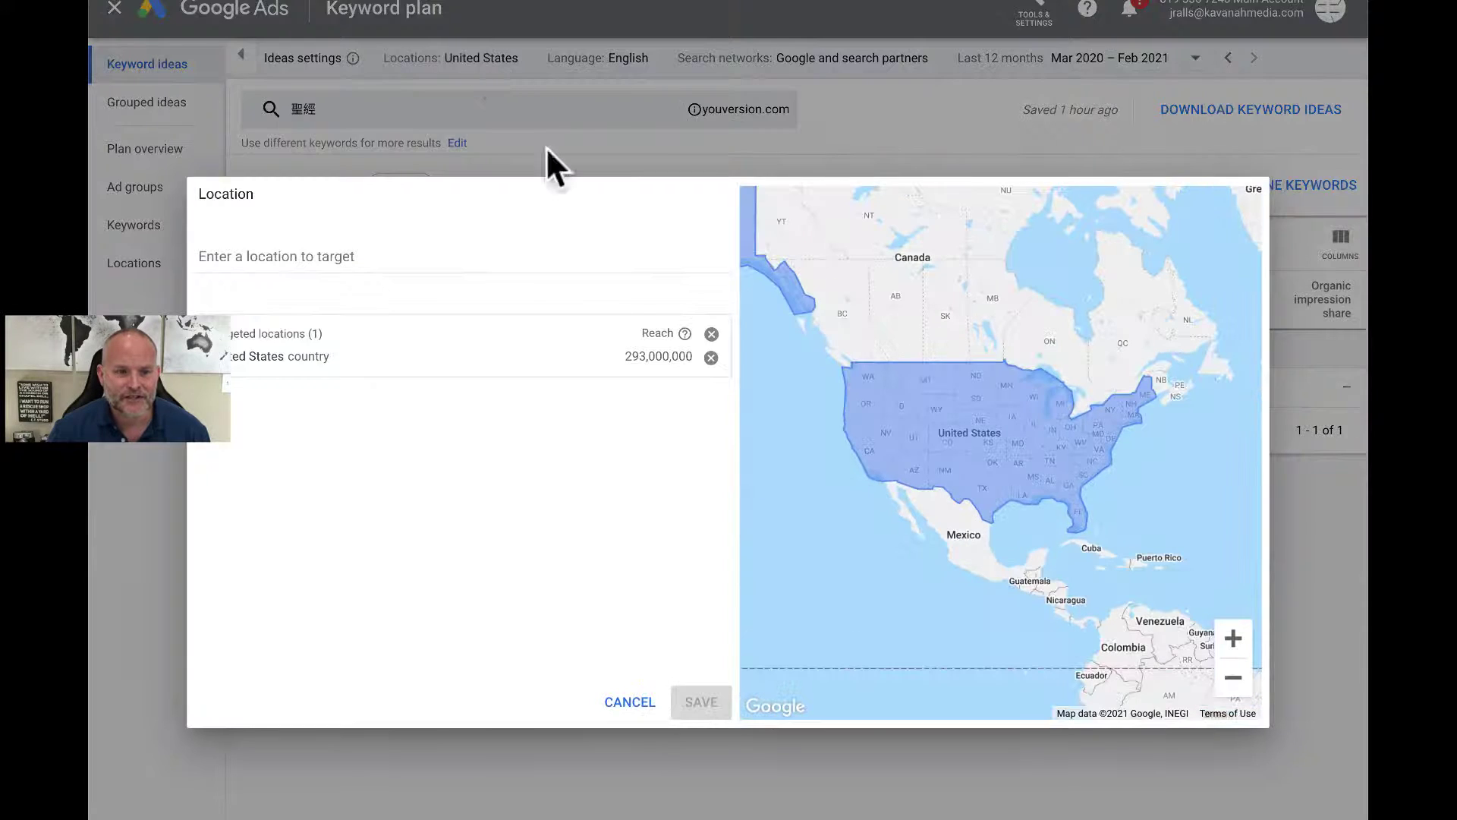
{"action": "left_click", "coordinate": [709, 358]}
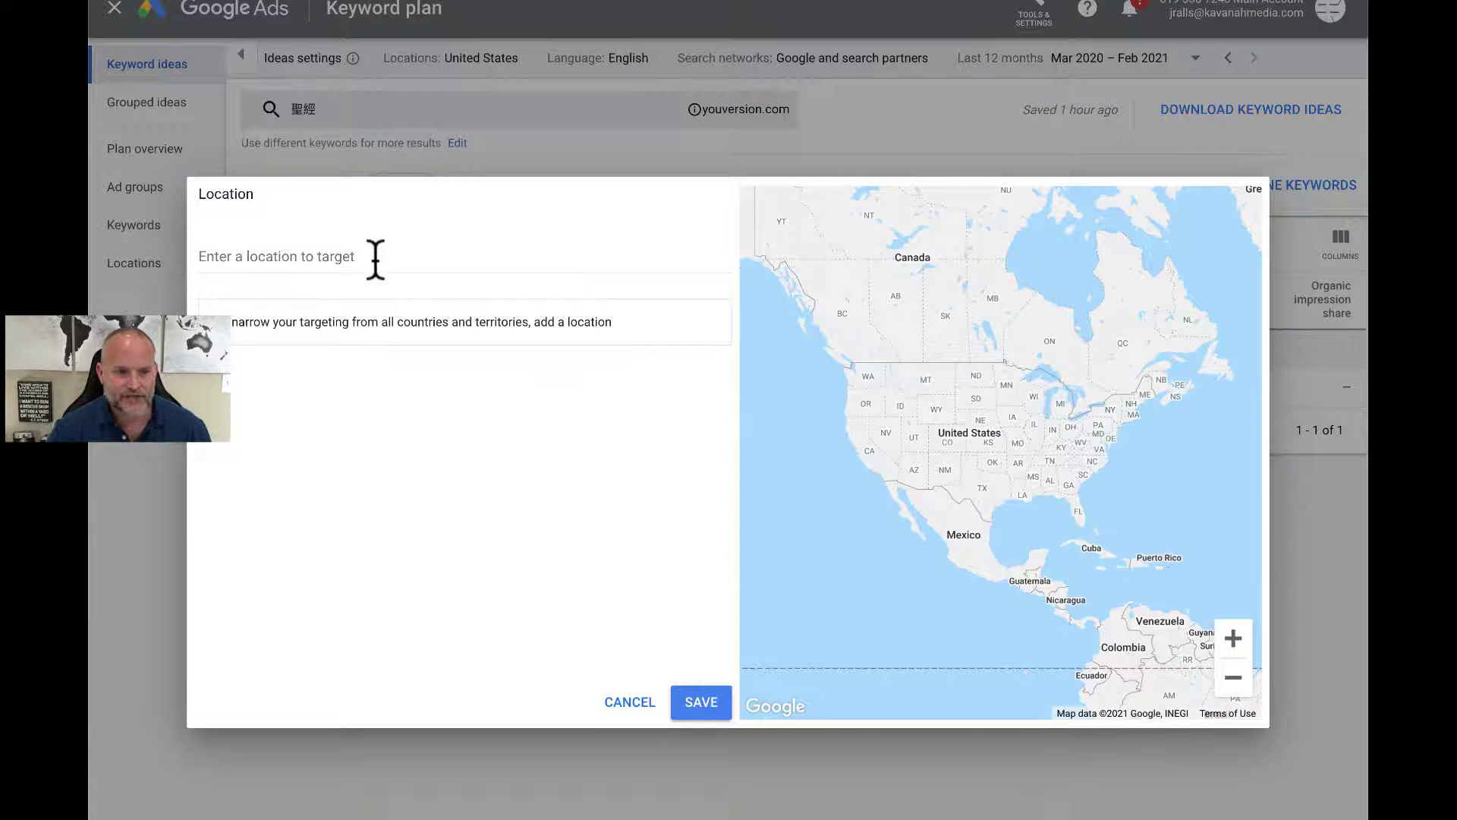
{"action": "left_click", "coordinate": [311, 251]}
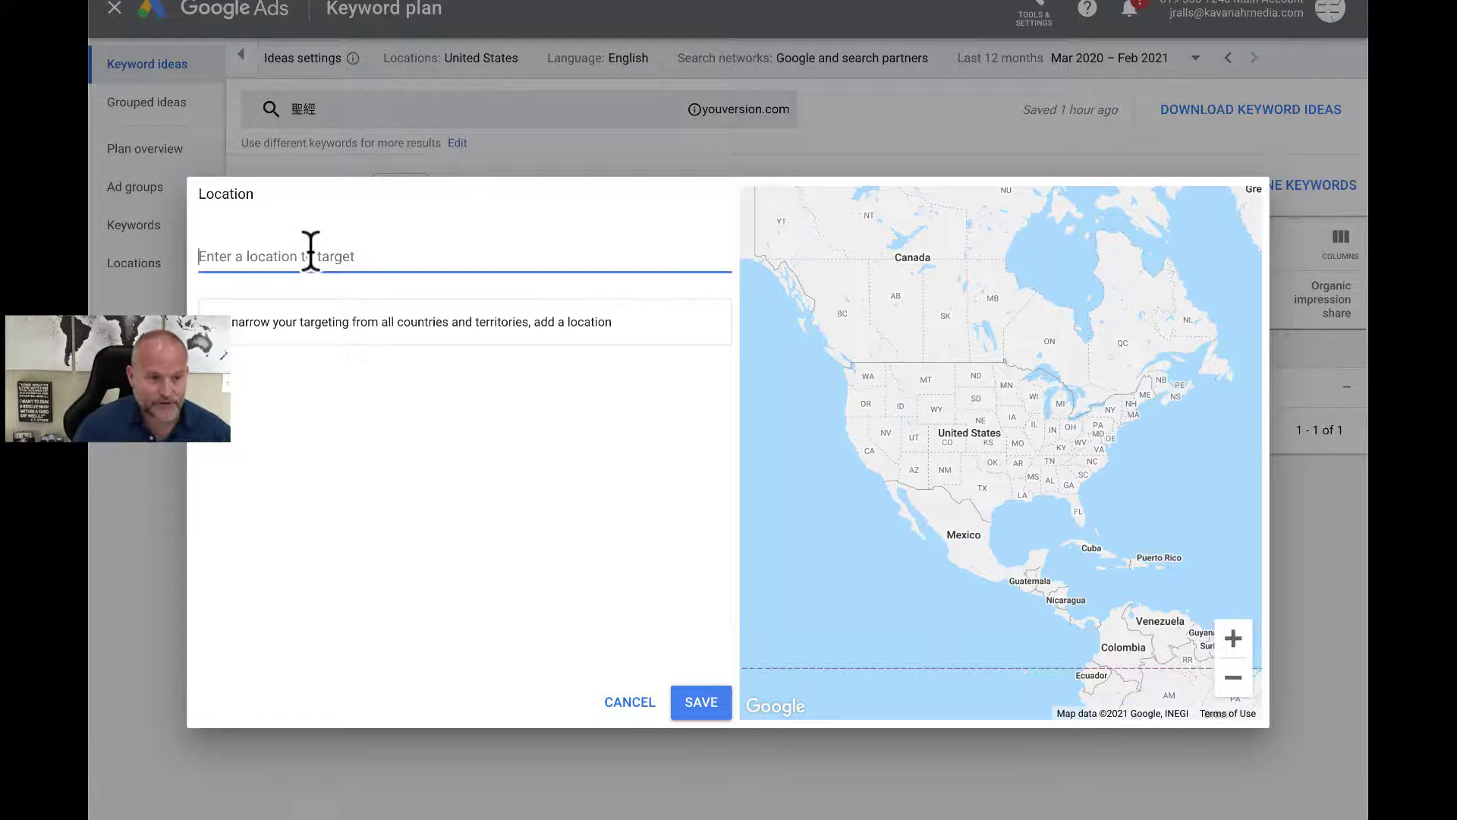
{"action": "type", "text": "Taiwan"}
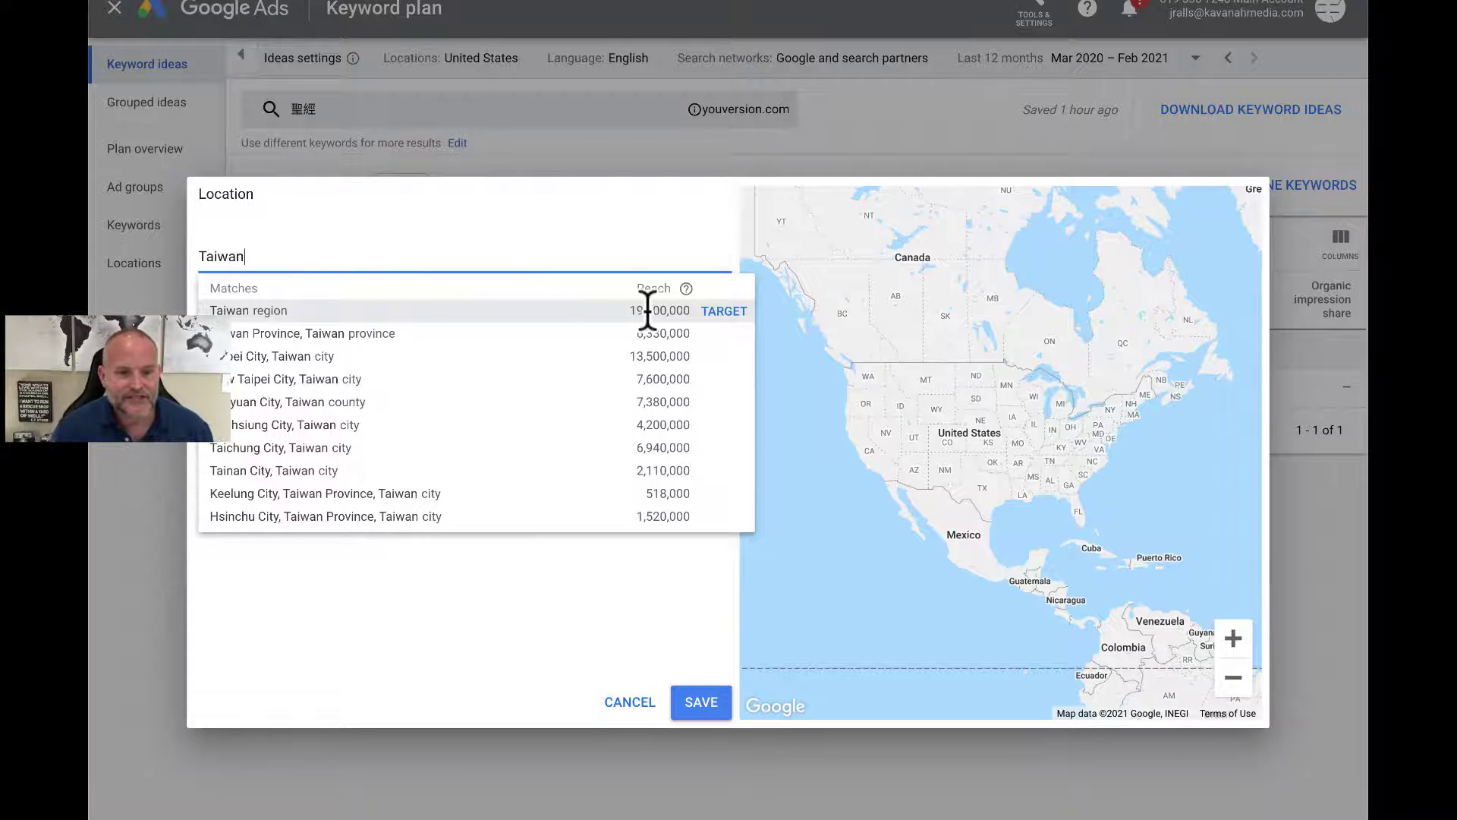
{"action": "left_click", "coordinate": [719, 311]}
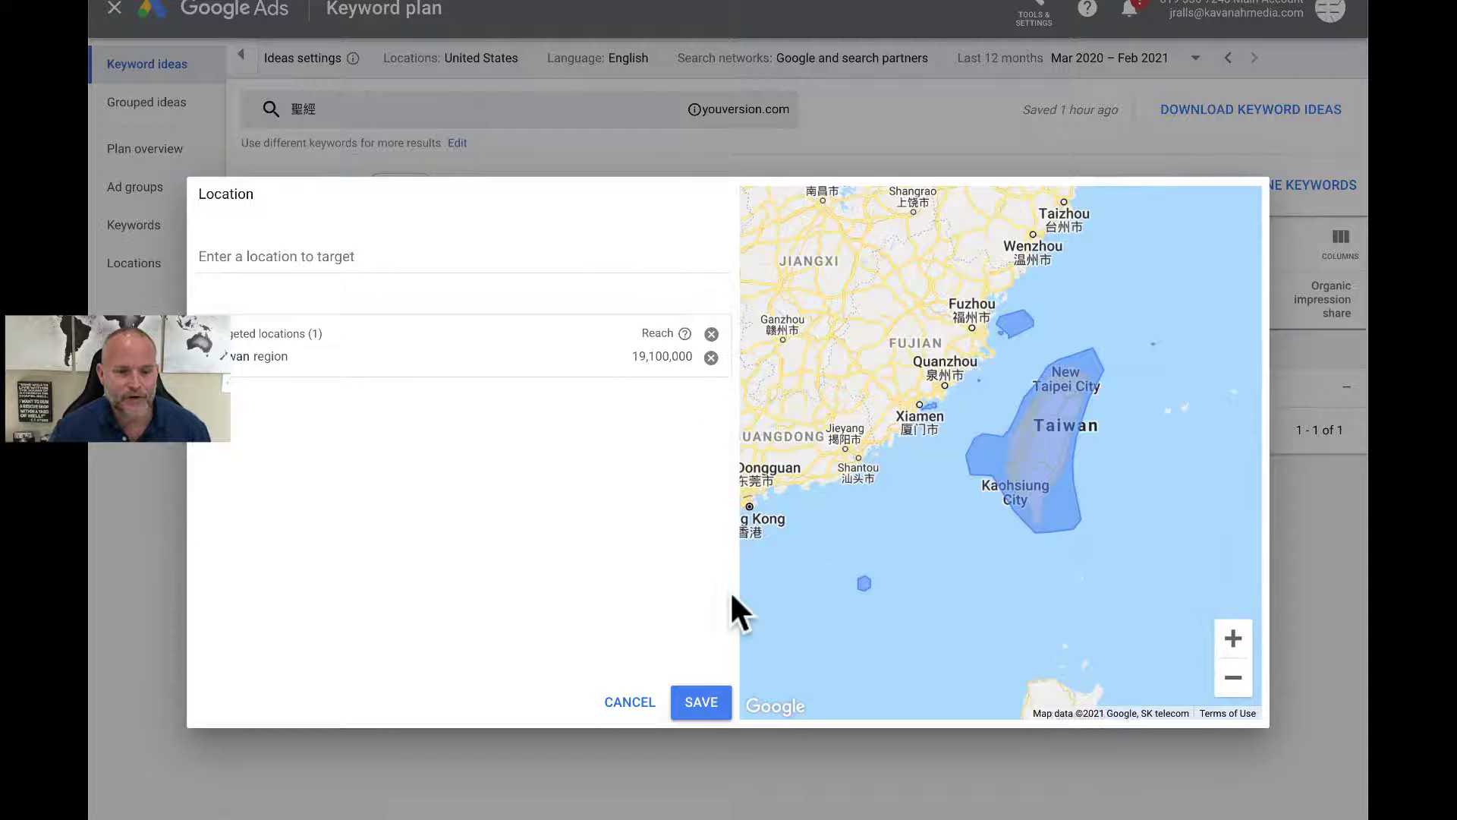
{"action": "left_click", "coordinate": [699, 701]}
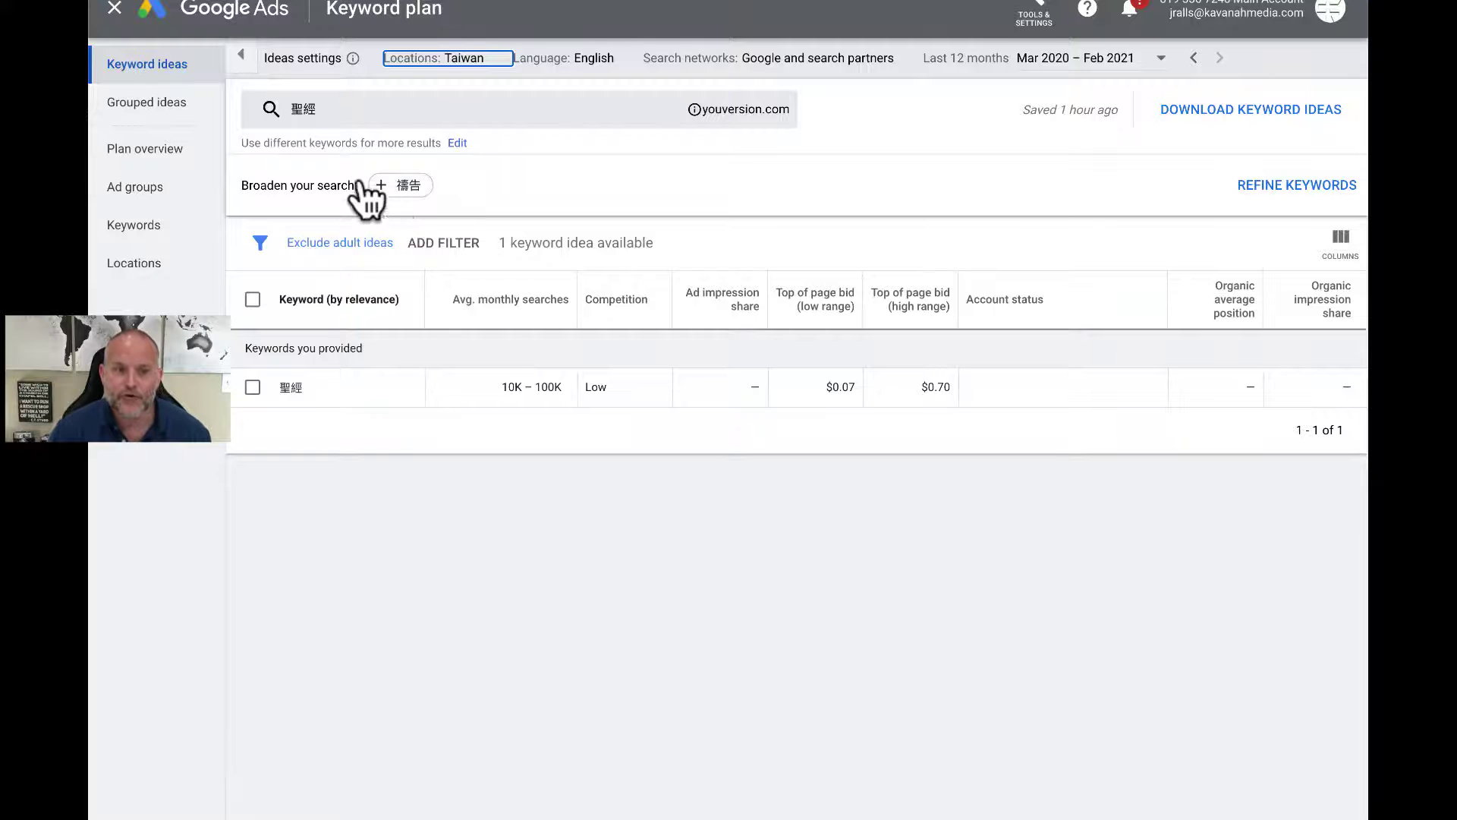
Broaden the search with the suggested keyword 禱告, then remove the youversion.com domain filter and get the results.
{"action": "left_click", "coordinate": [410, 184]}
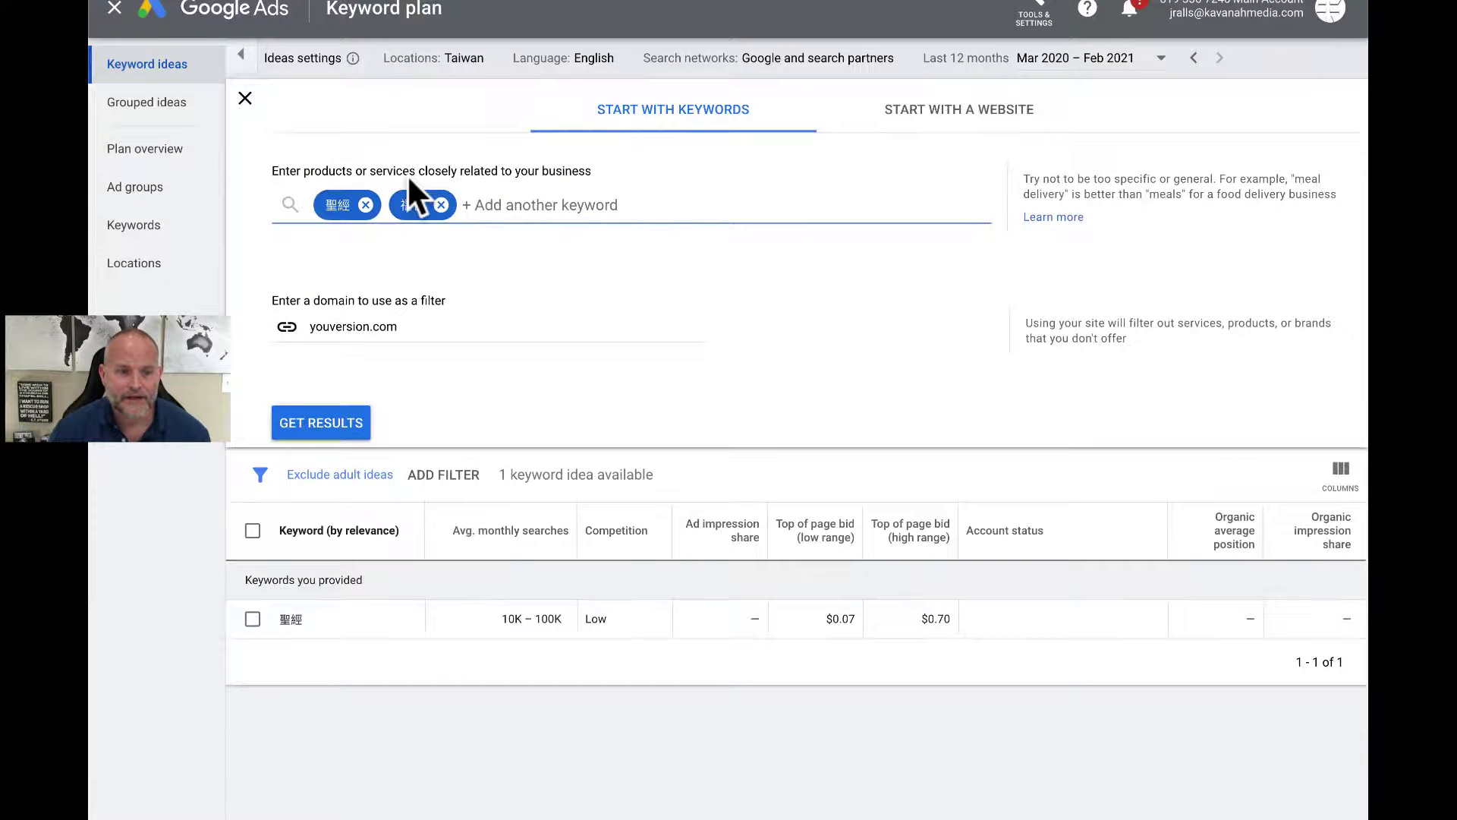
{"action": "left_click", "coordinate": [310, 431]}
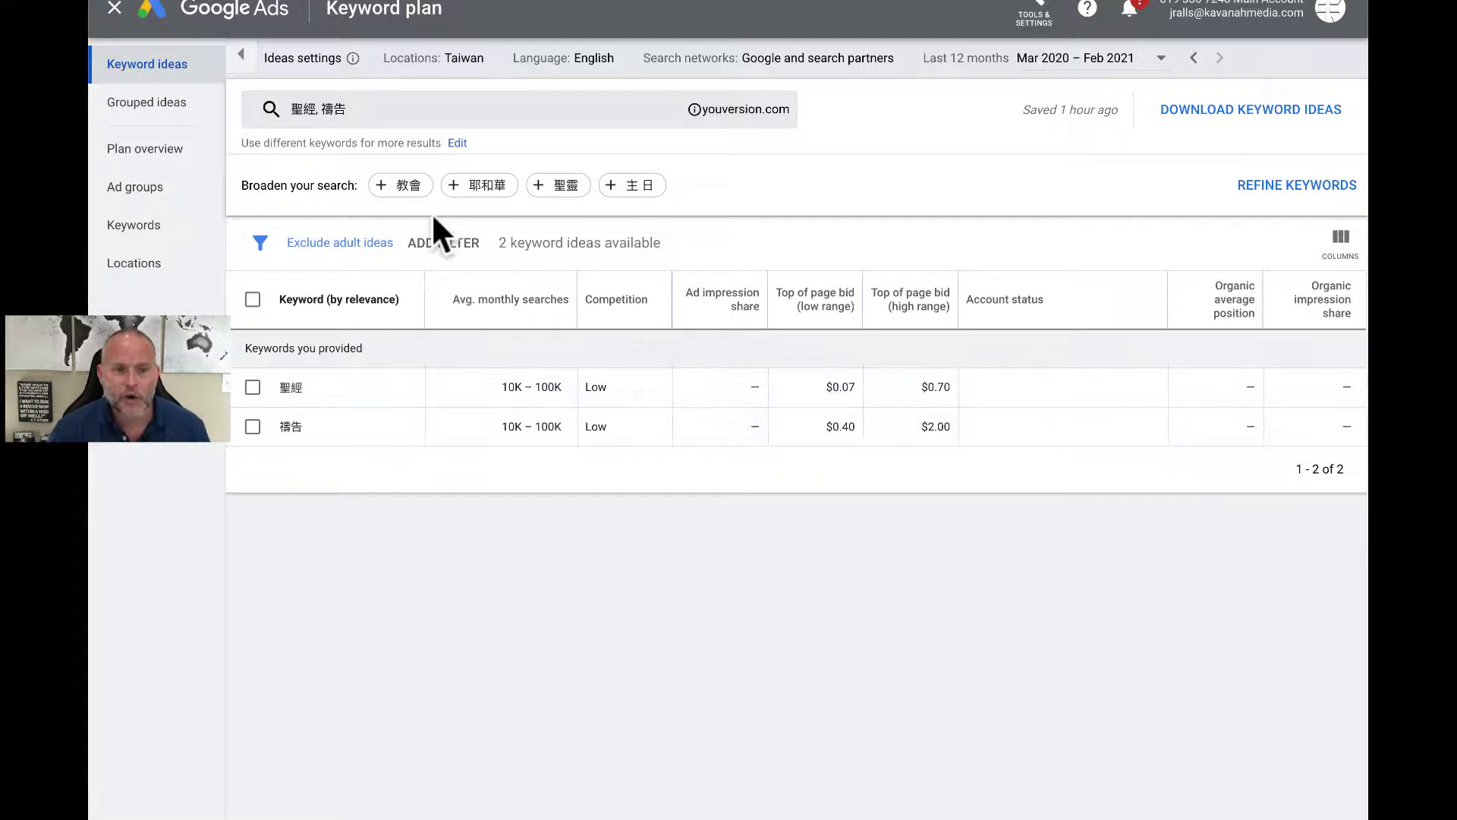
{"action": "mouse_move", "coordinate": [740, 114]}
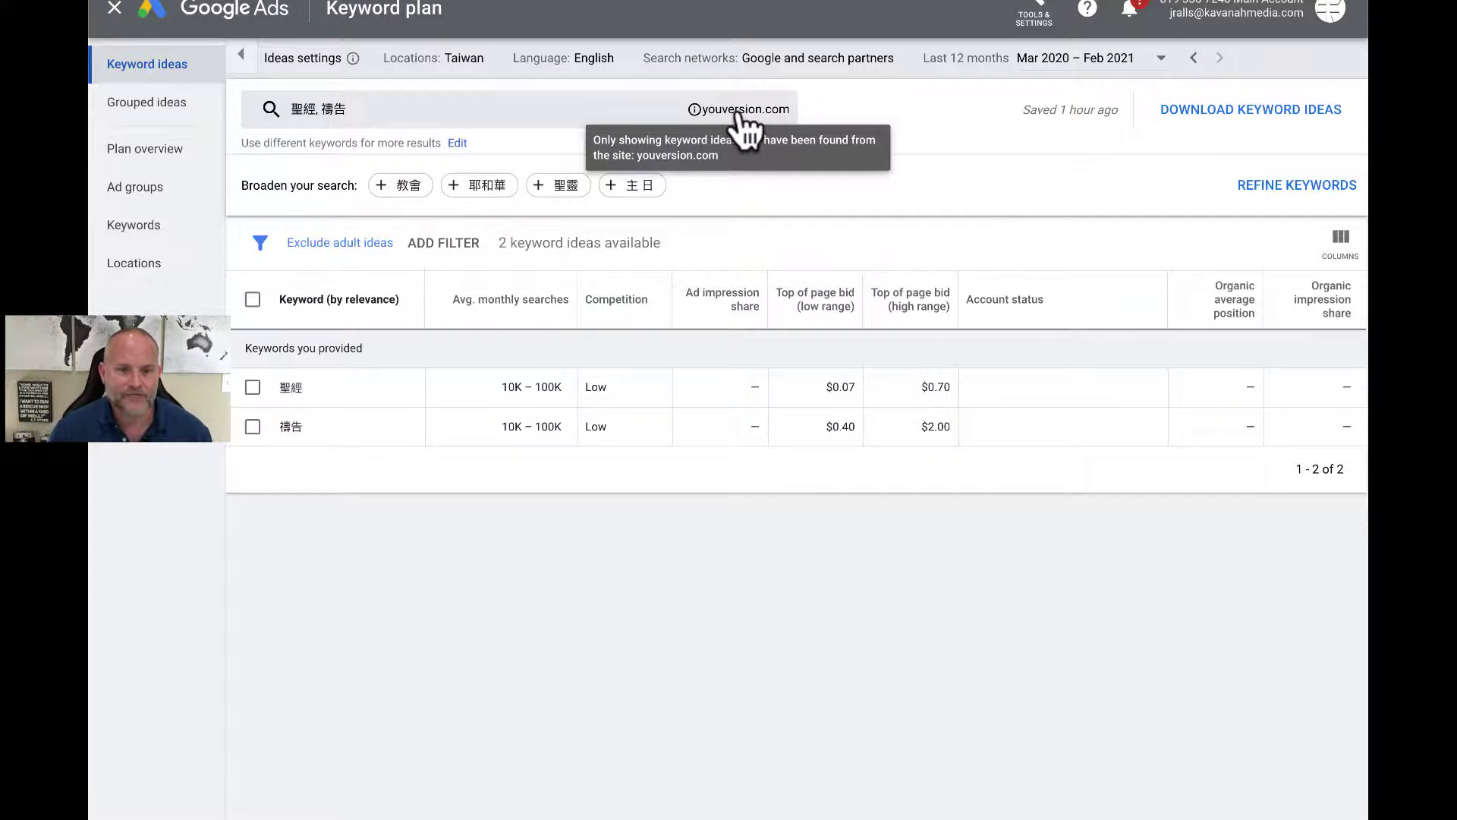
{"action": "left_click", "coordinate": [740, 114]}
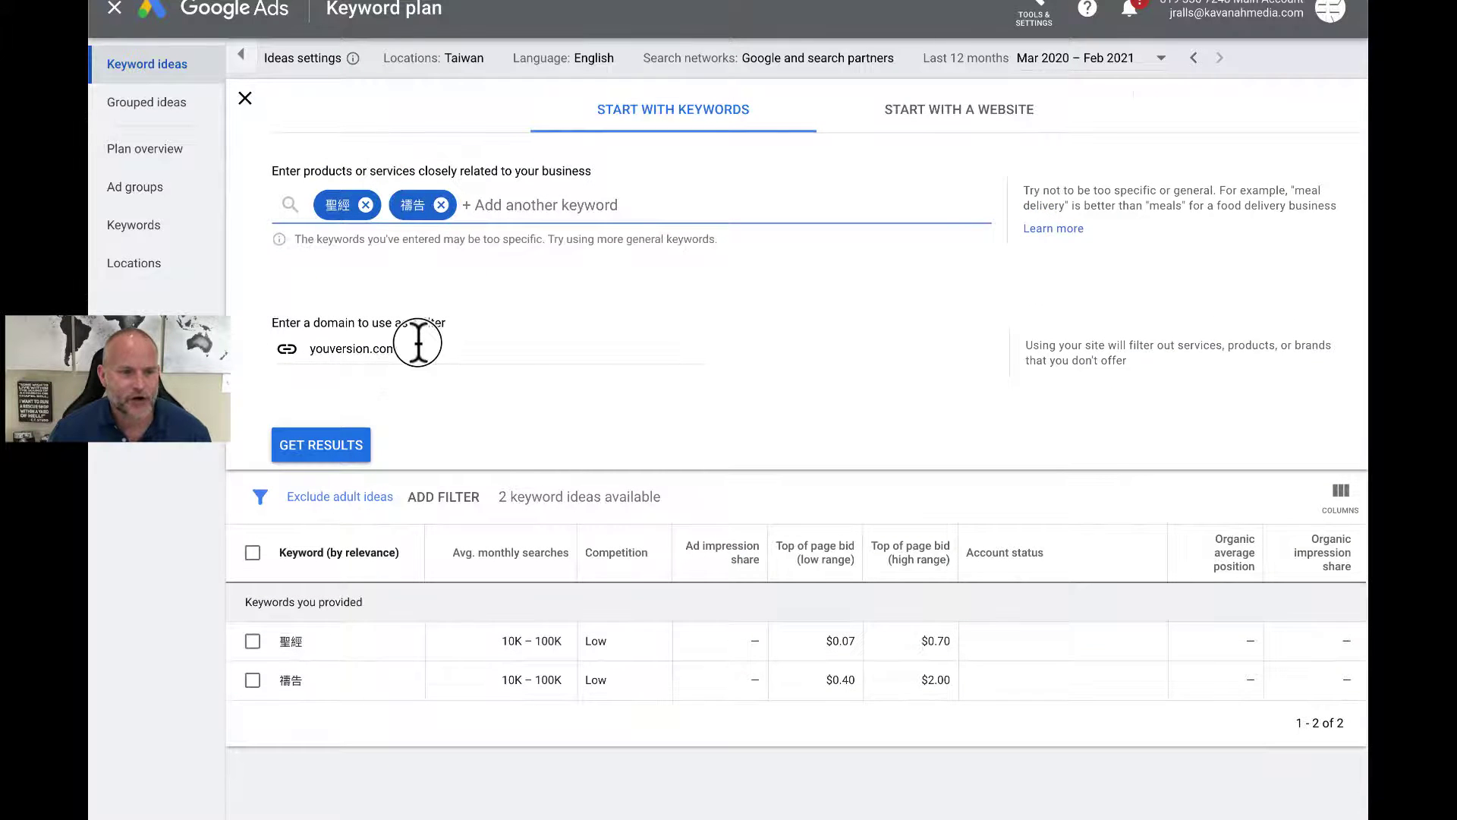
{"action": "left_click_drag", "start_coordinate": [420, 342], "coordinate": [255, 350]}
{"action": "key", "text": "BackSpace"}
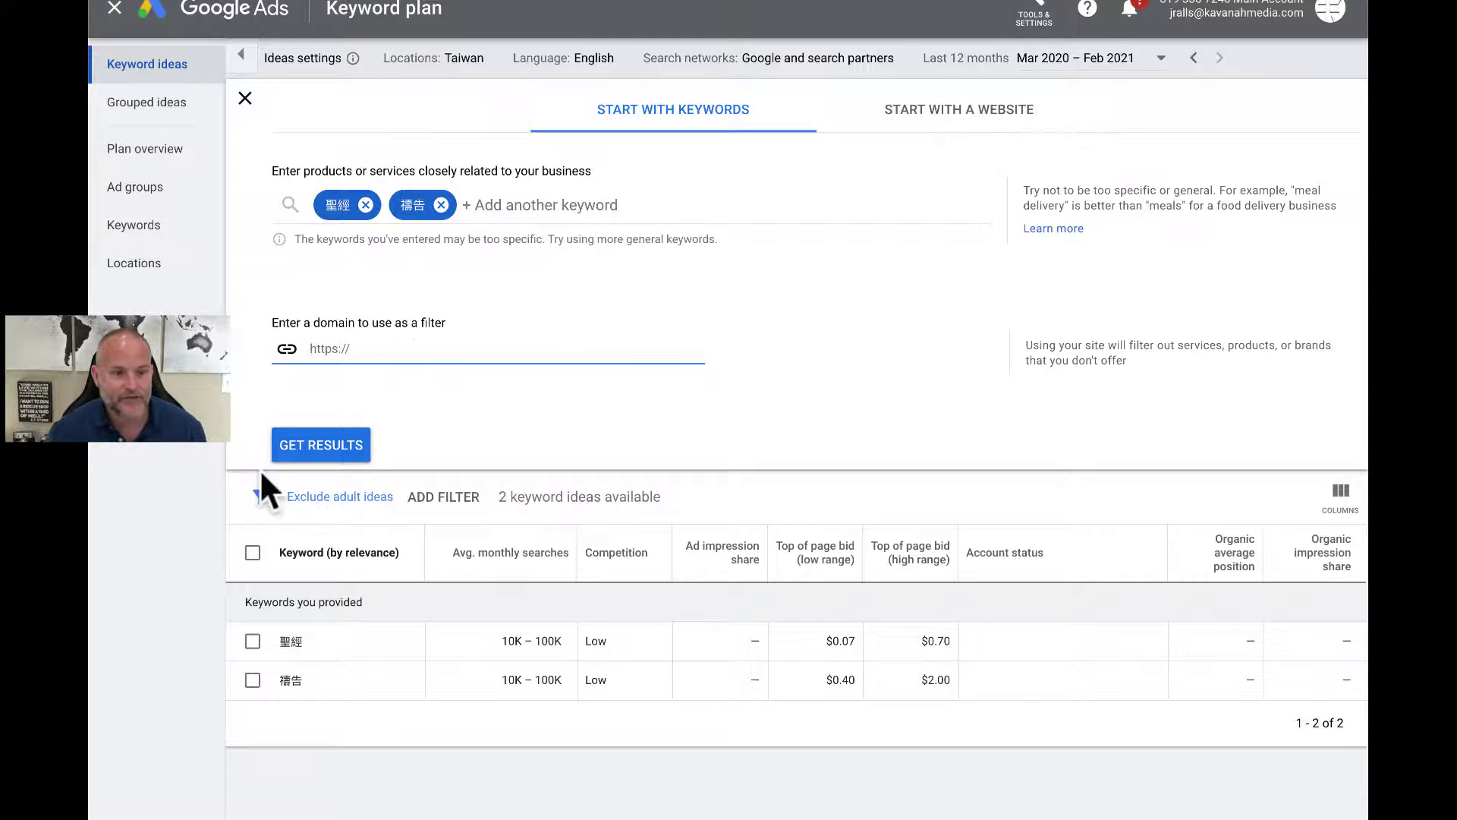
{"action": "left_click", "coordinate": [319, 446]}
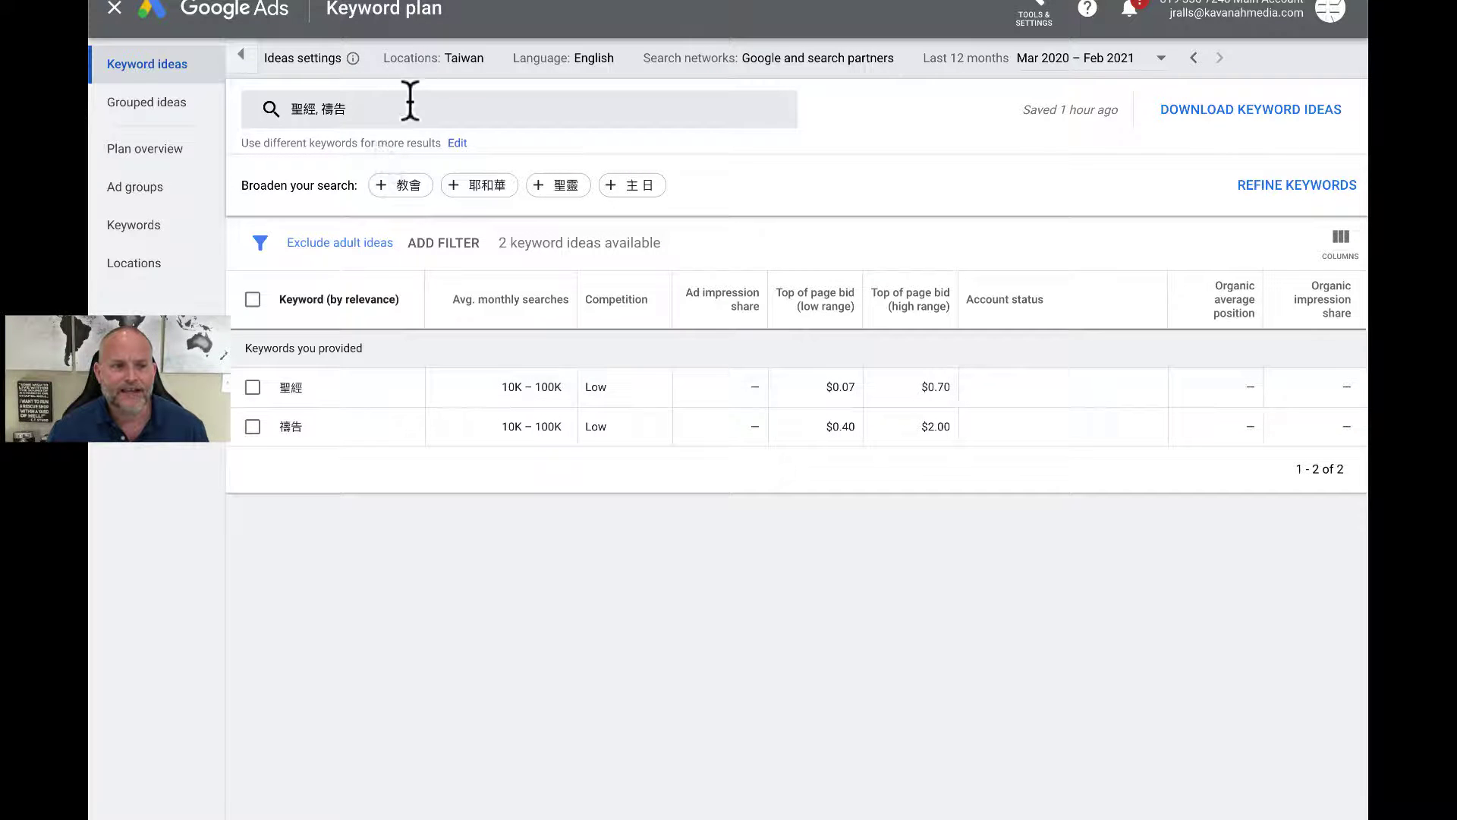
Change the targeted location for the keyword ideas from Taiwan back to the United States.
{"action": "left_click", "coordinate": [463, 59]}
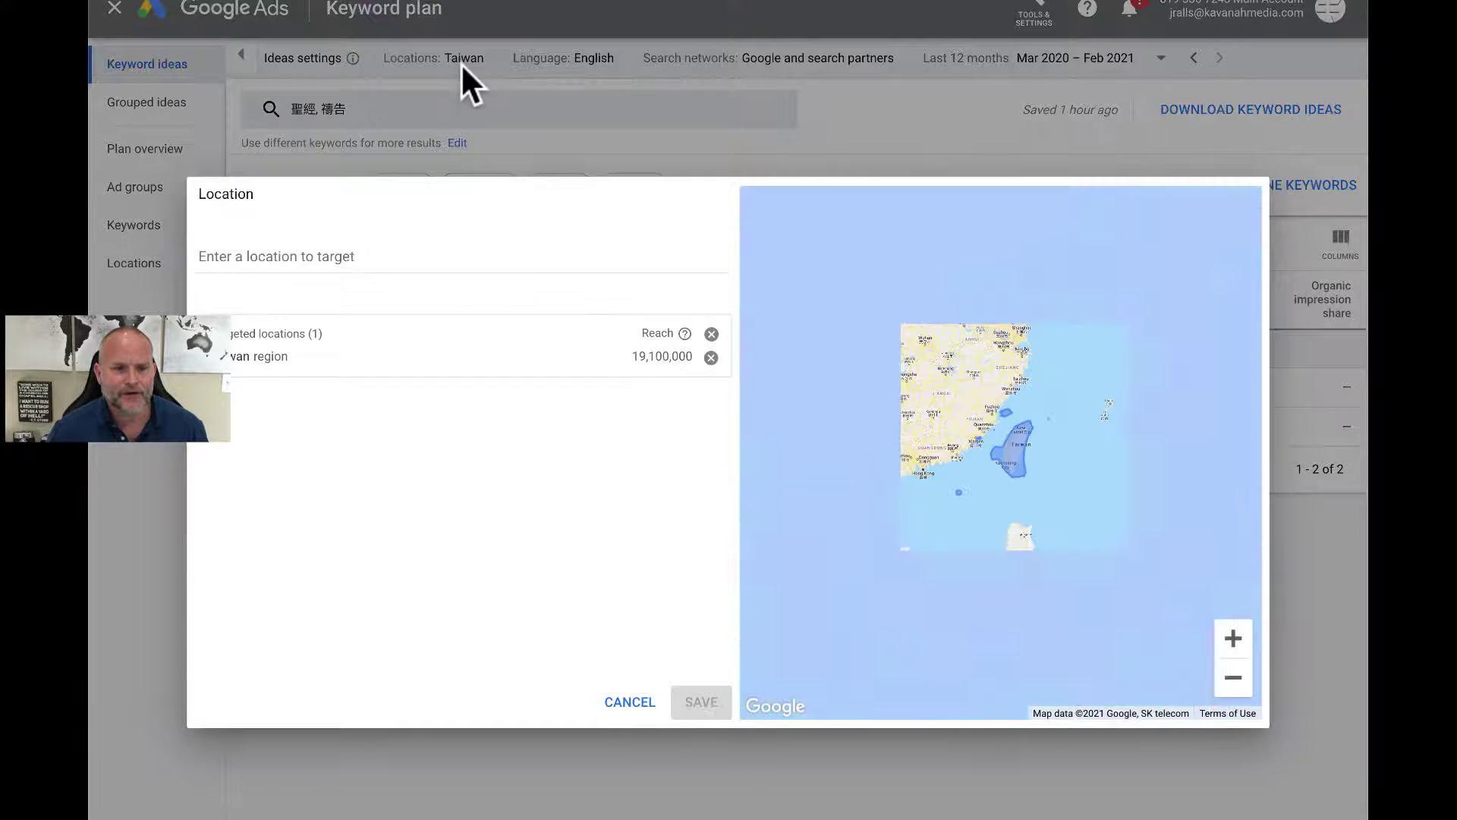
{"action": "left_click", "coordinate": [711, 358]}
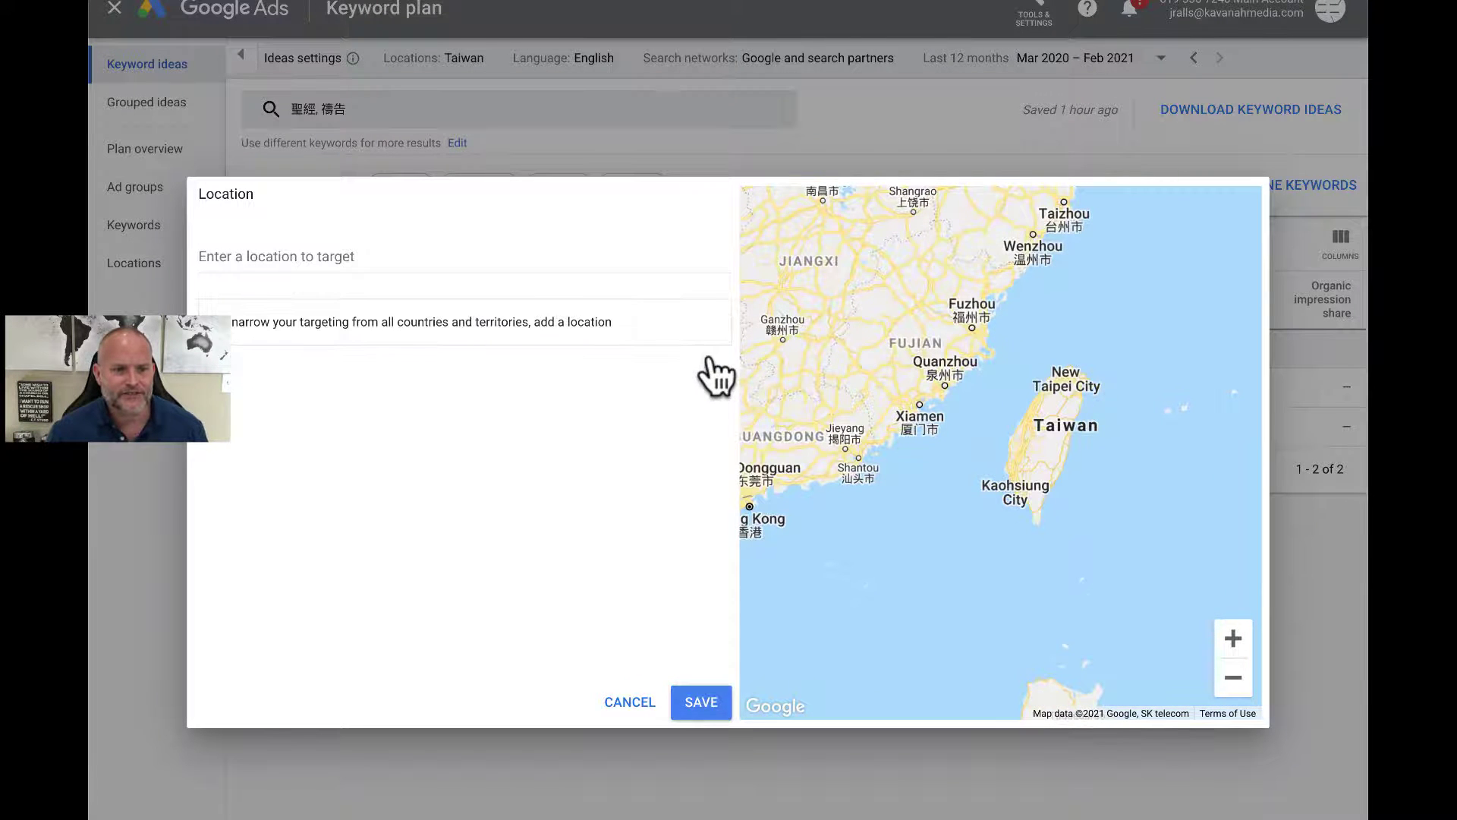
{"action": "left_click", "coordinate": [400, 265]}
{"action": "type", "text": "united"}
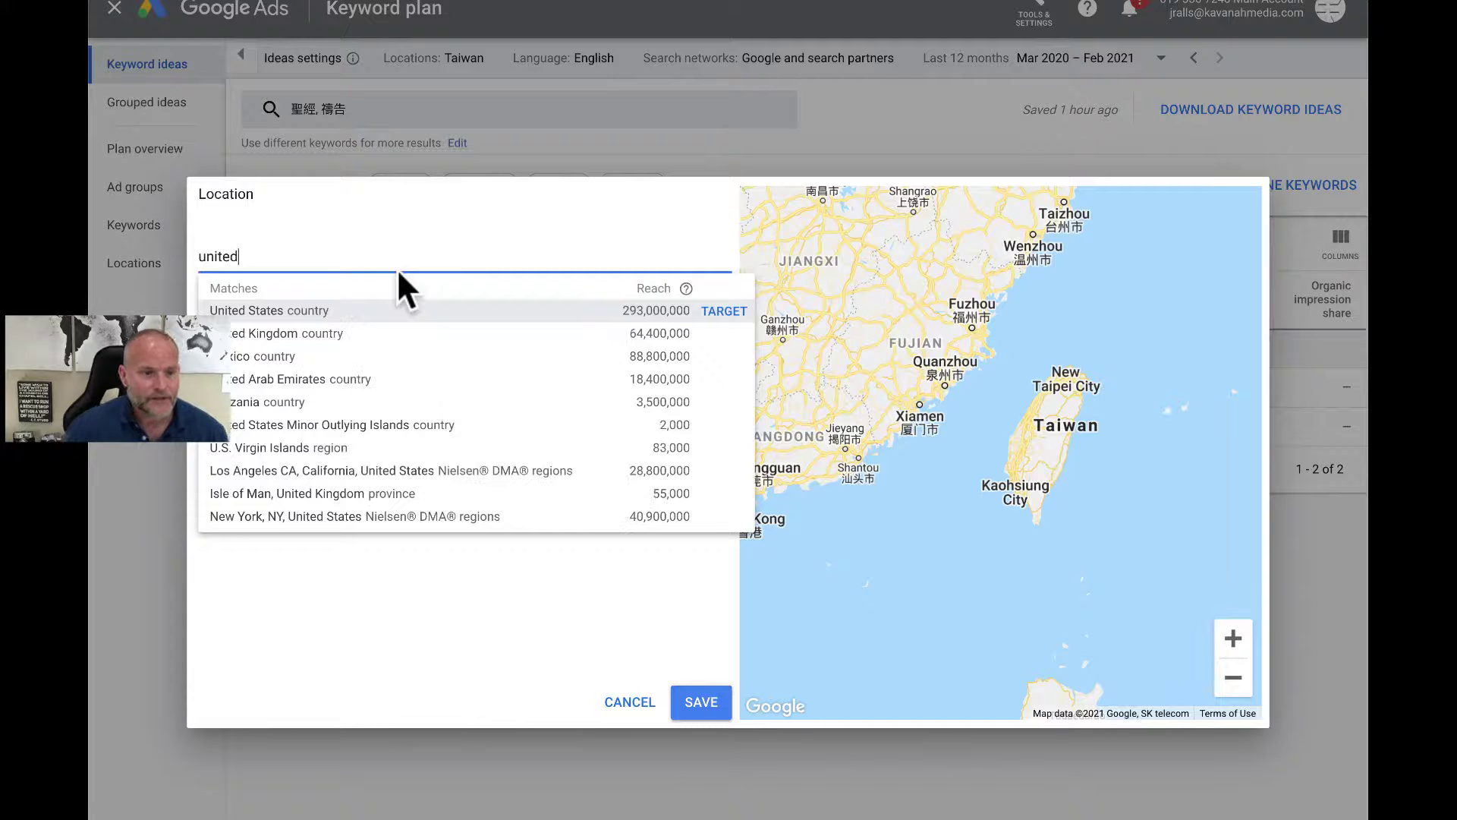
{"action": "left_click", "coordinate": [372, 309]}
{"action": "left_click", "coordinate": [694, 701]}
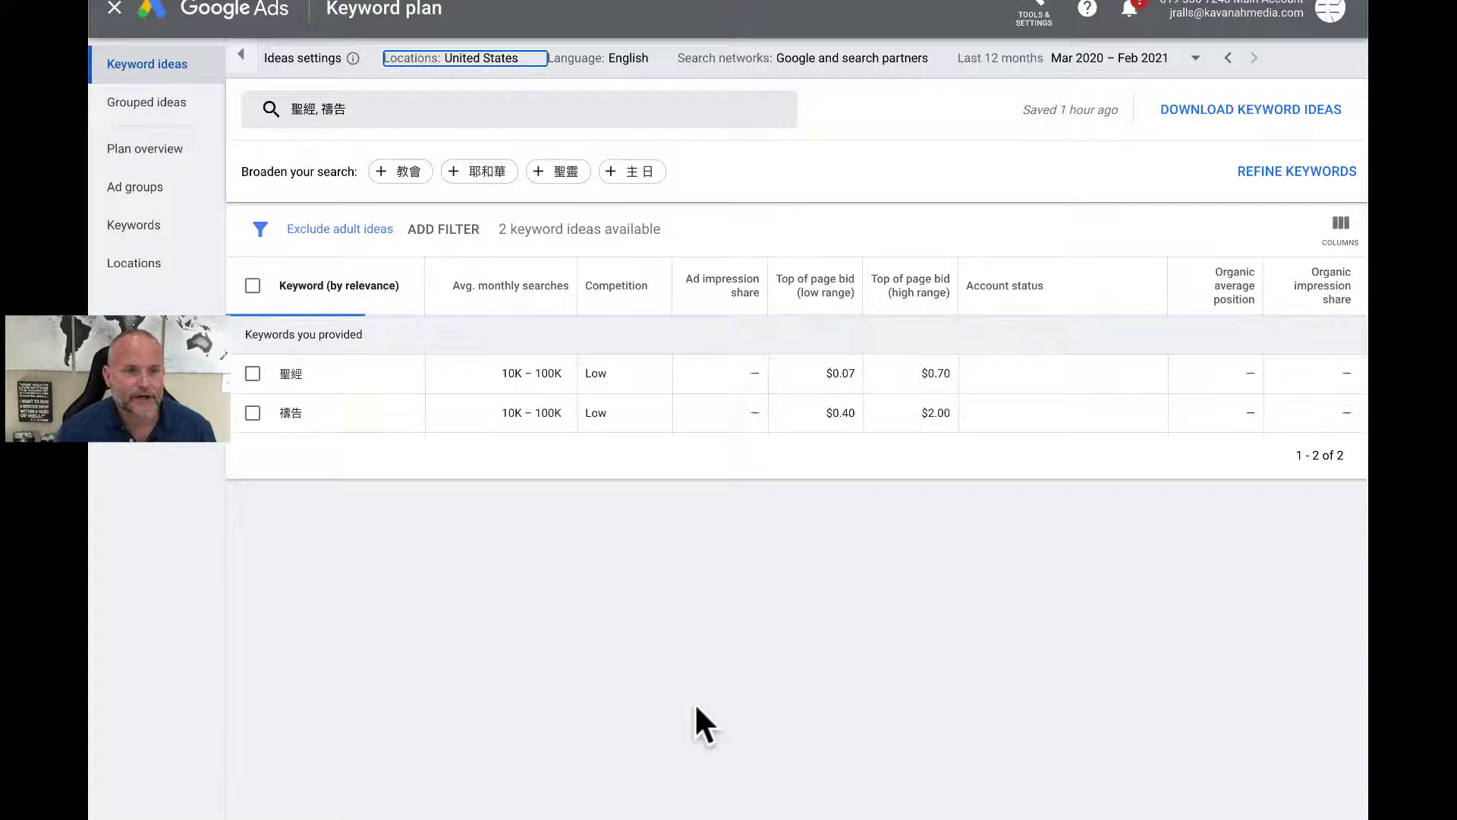
Replace both Chinese keywords in the search with "Bible" and get the keyword ideas.
{"action": "left_click", "coordinate": [380, 124]}
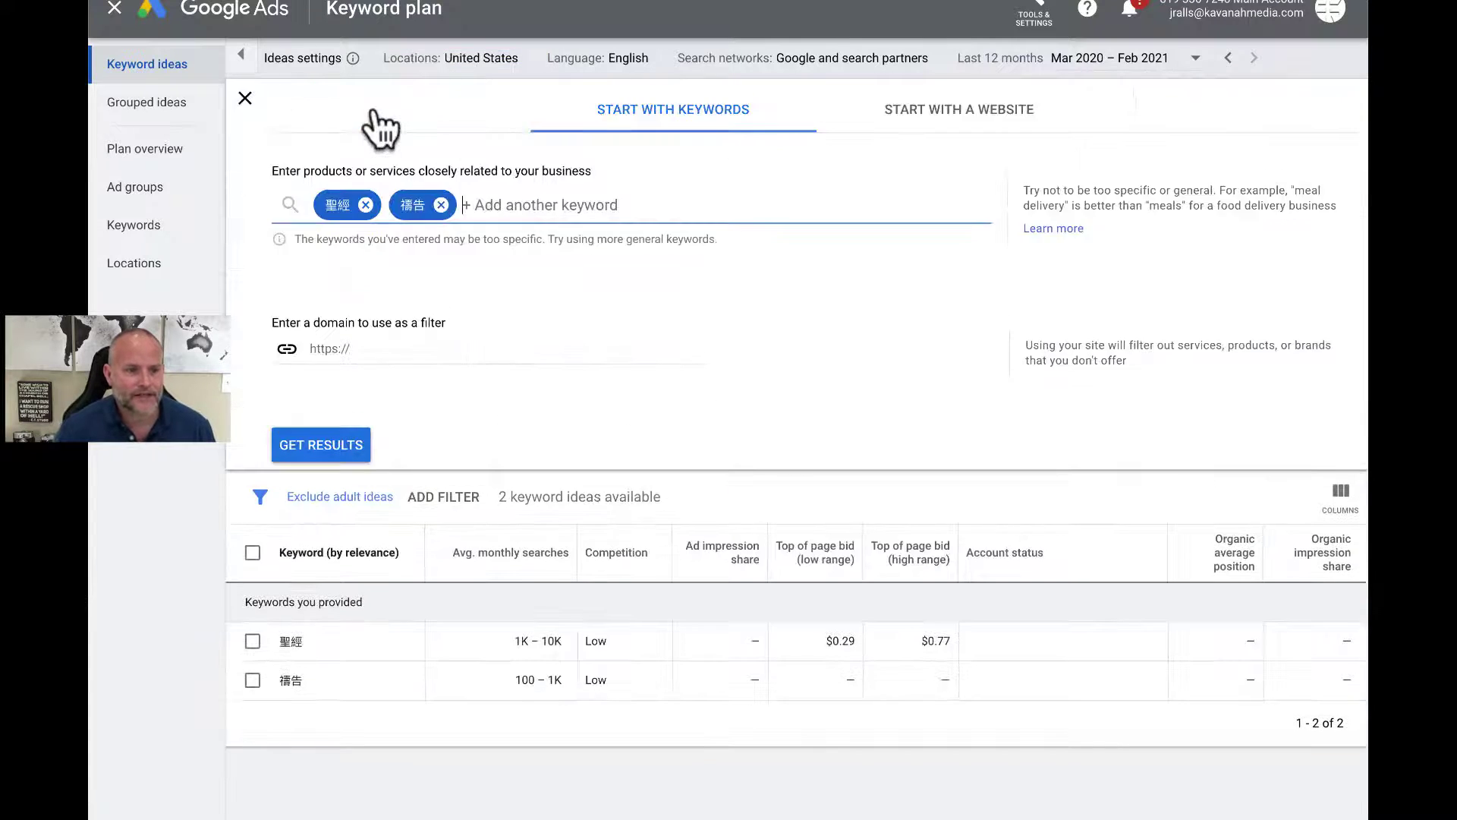
{"action": "left_click", "coordinate": [441, 205]}
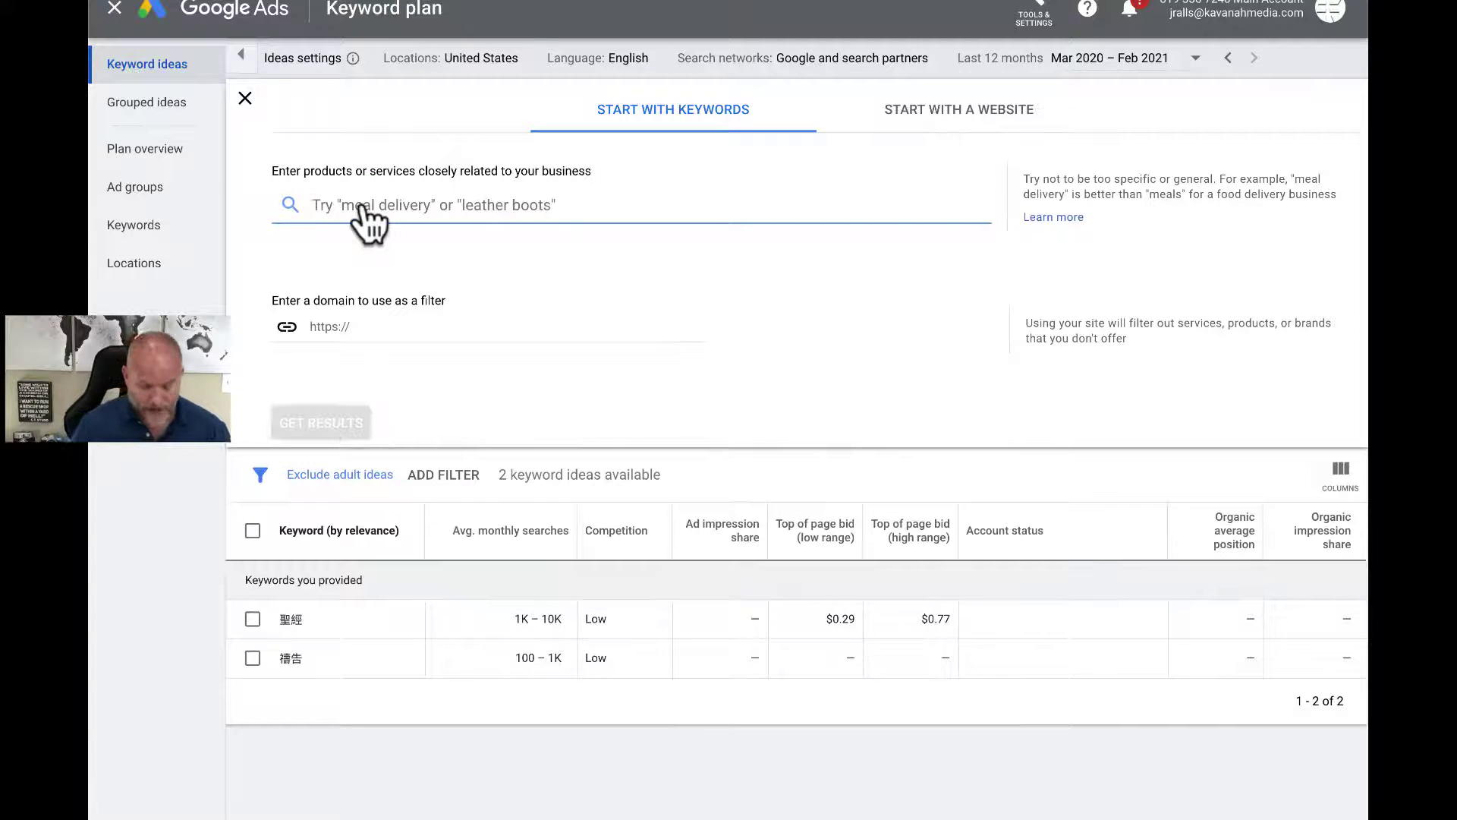
{"action": "type", "text": "Bible"}
{"action": "key", "text": "Return"}
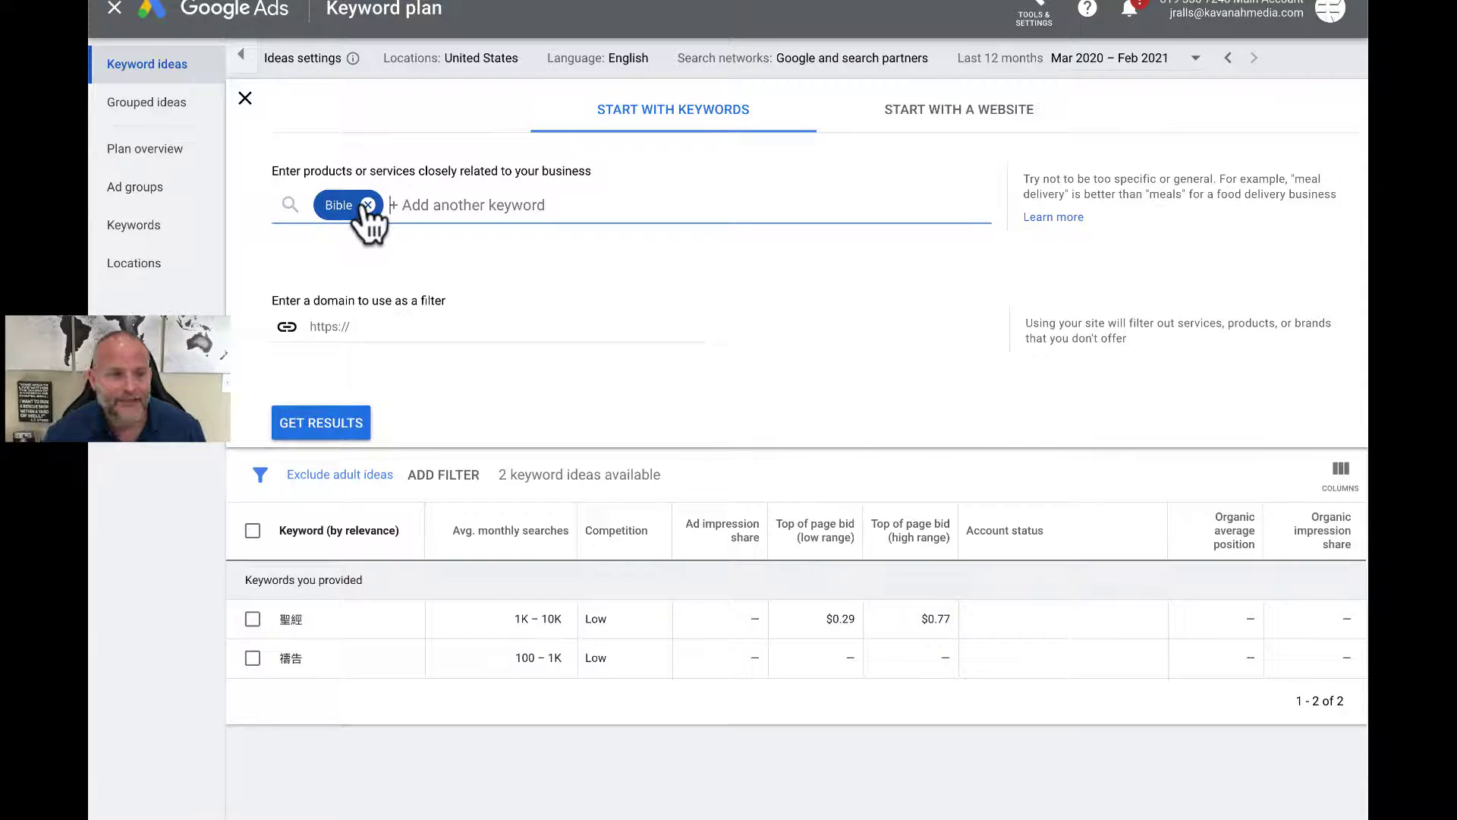
{"action": "left_click", "coordinate": [333, 416]}
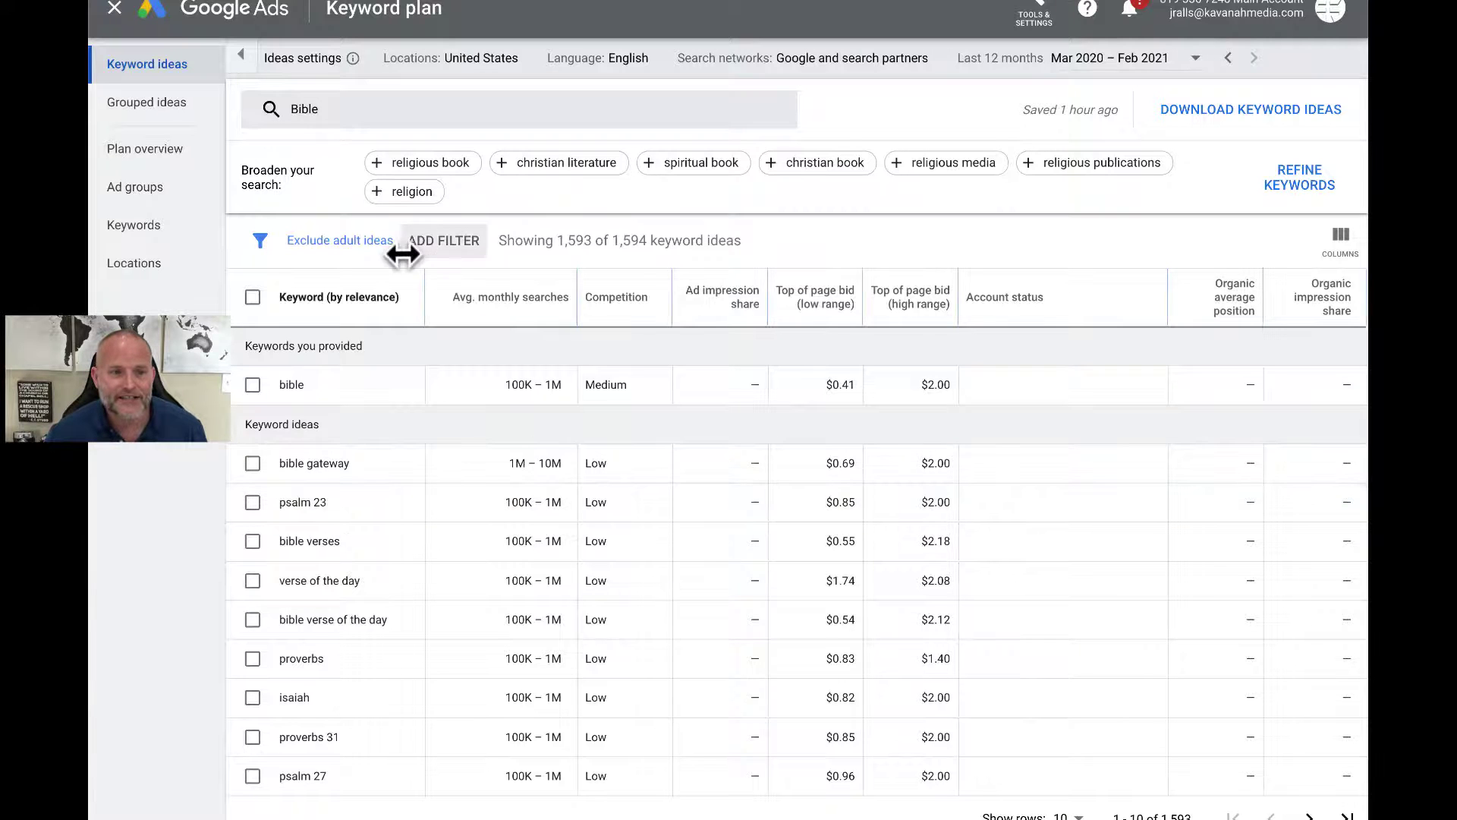
Replace the keyword Bible with "church" and get the keyword ideas.
{"action": "left_click", "coordinate": [334, 109]}
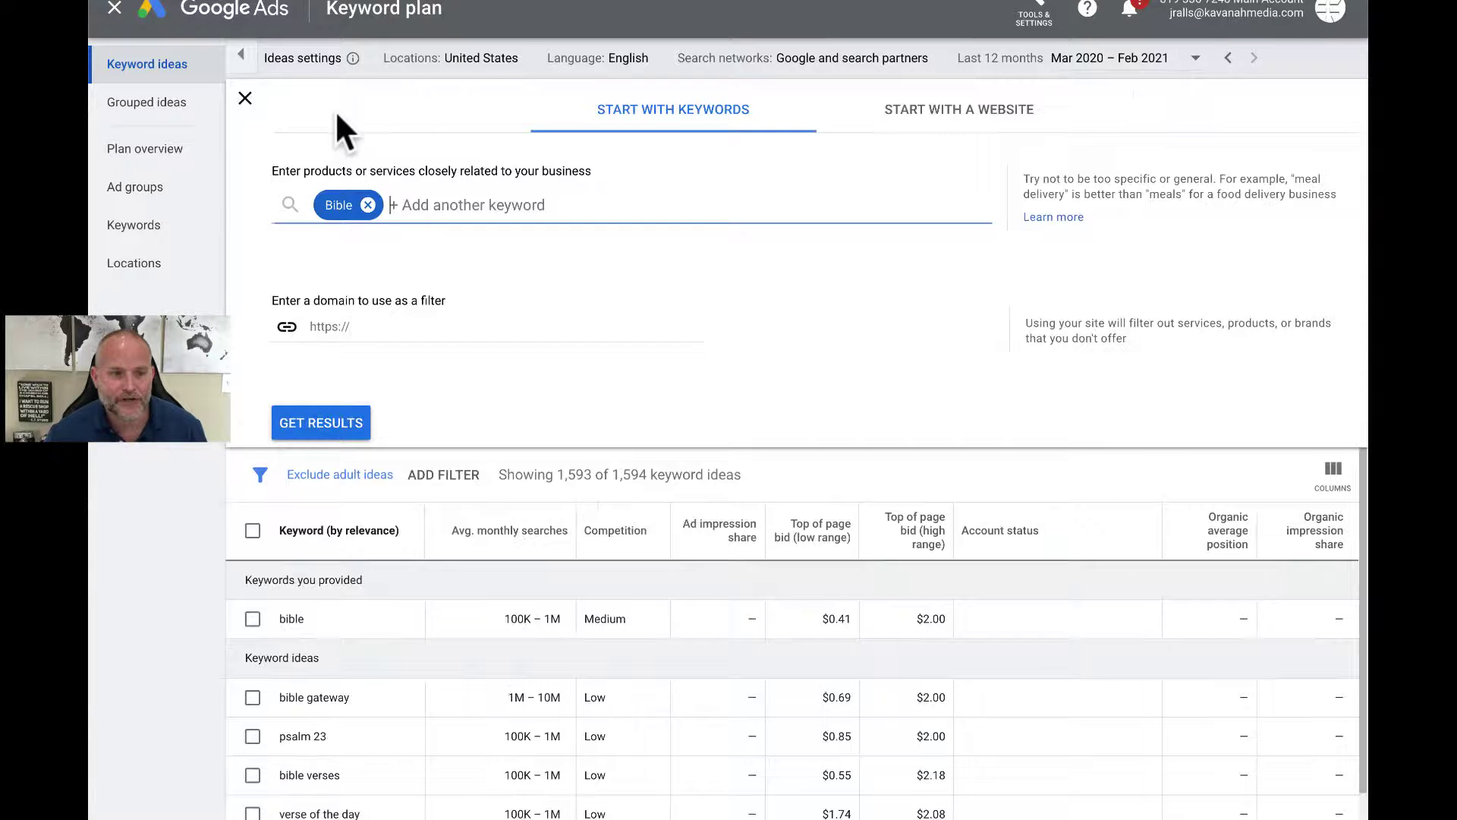
{"action": "left_click", "coordinate": [369, 205]}
{"action": "type", "text": "chur"}
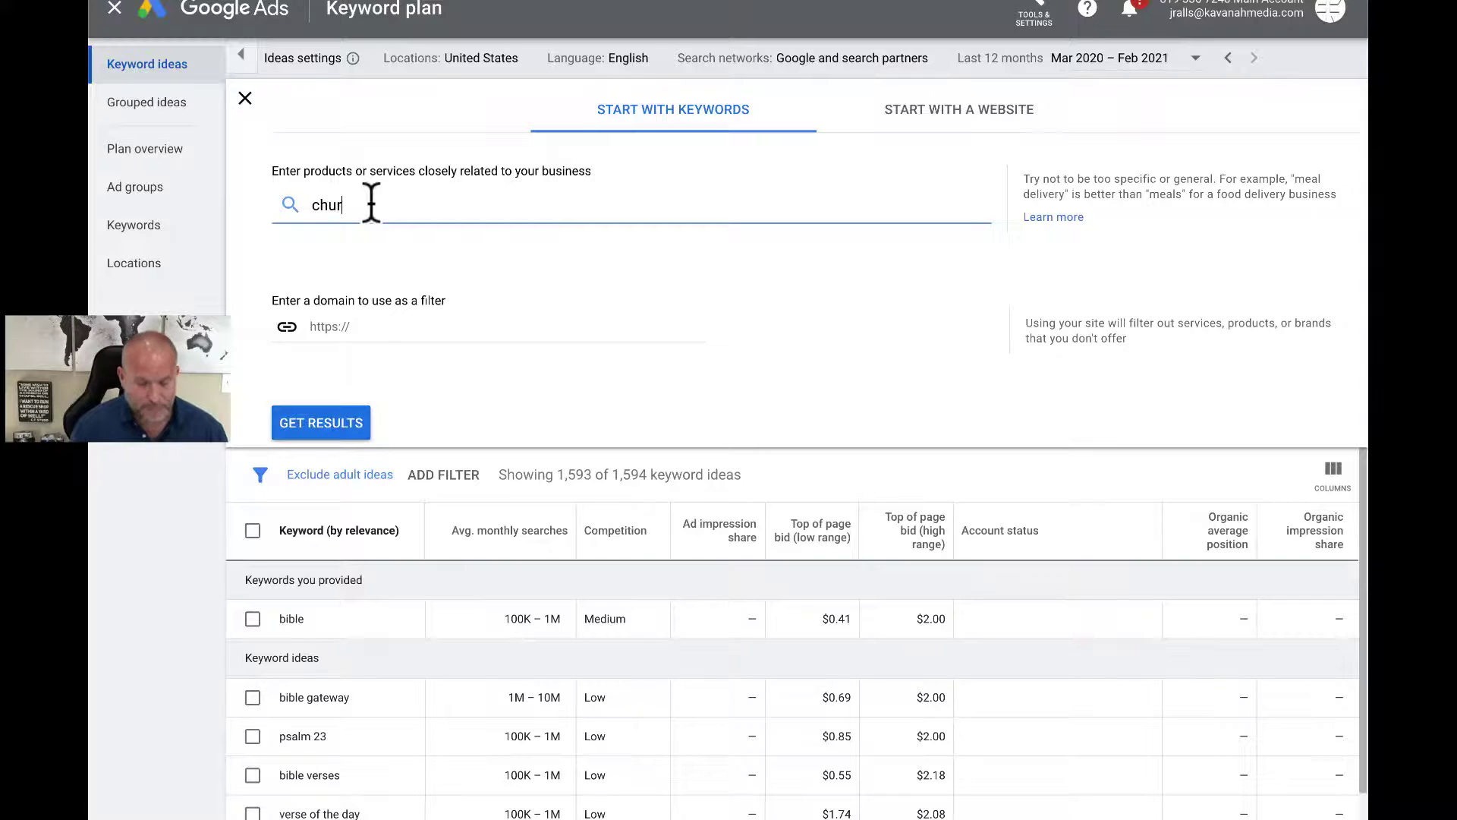
{"action": "type", "text": "ch"}
{"action": "key", "text": "Return"}
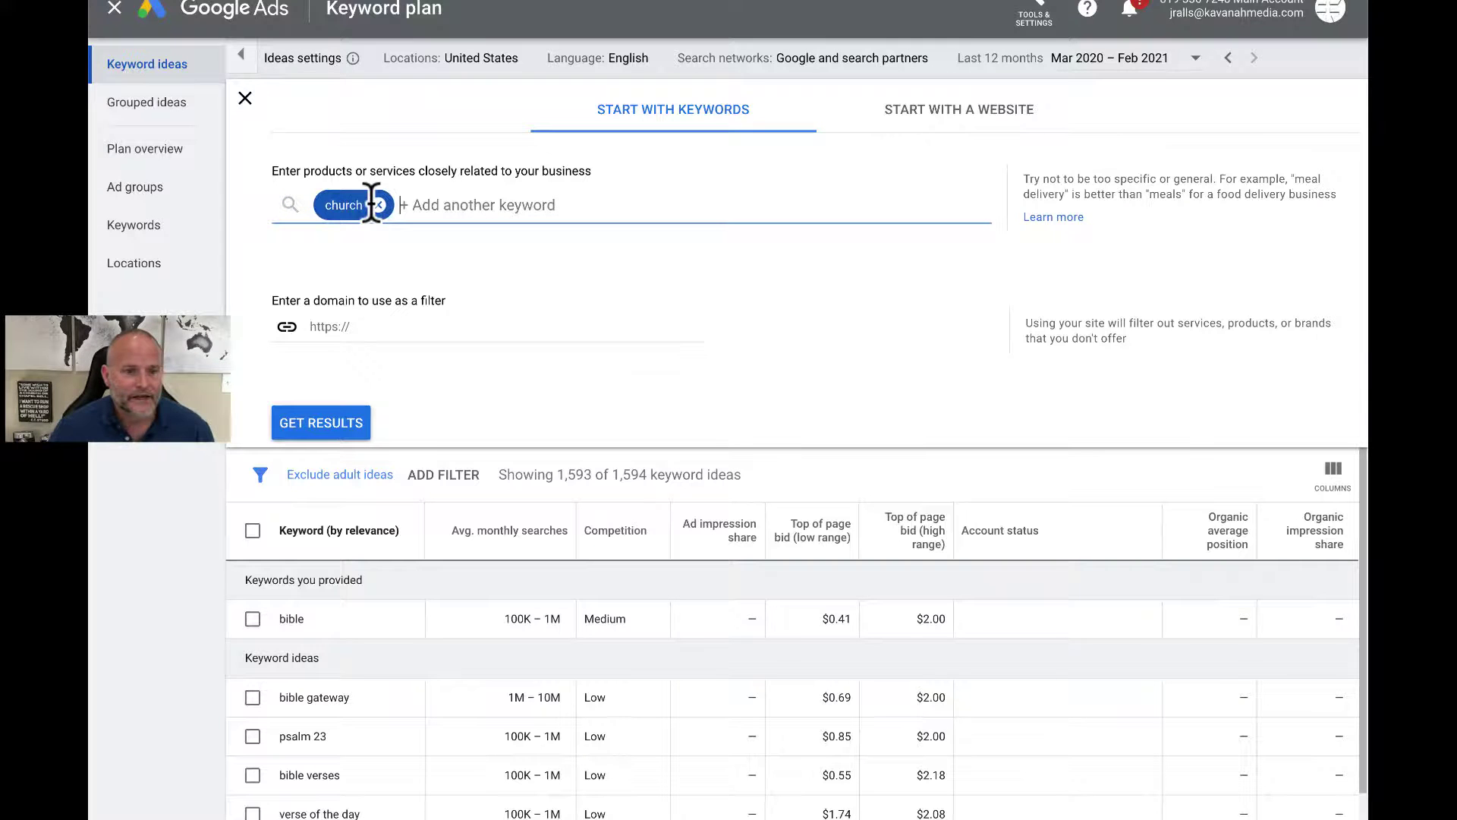
{"action": "left_click", "coordinate": [340, 419]}
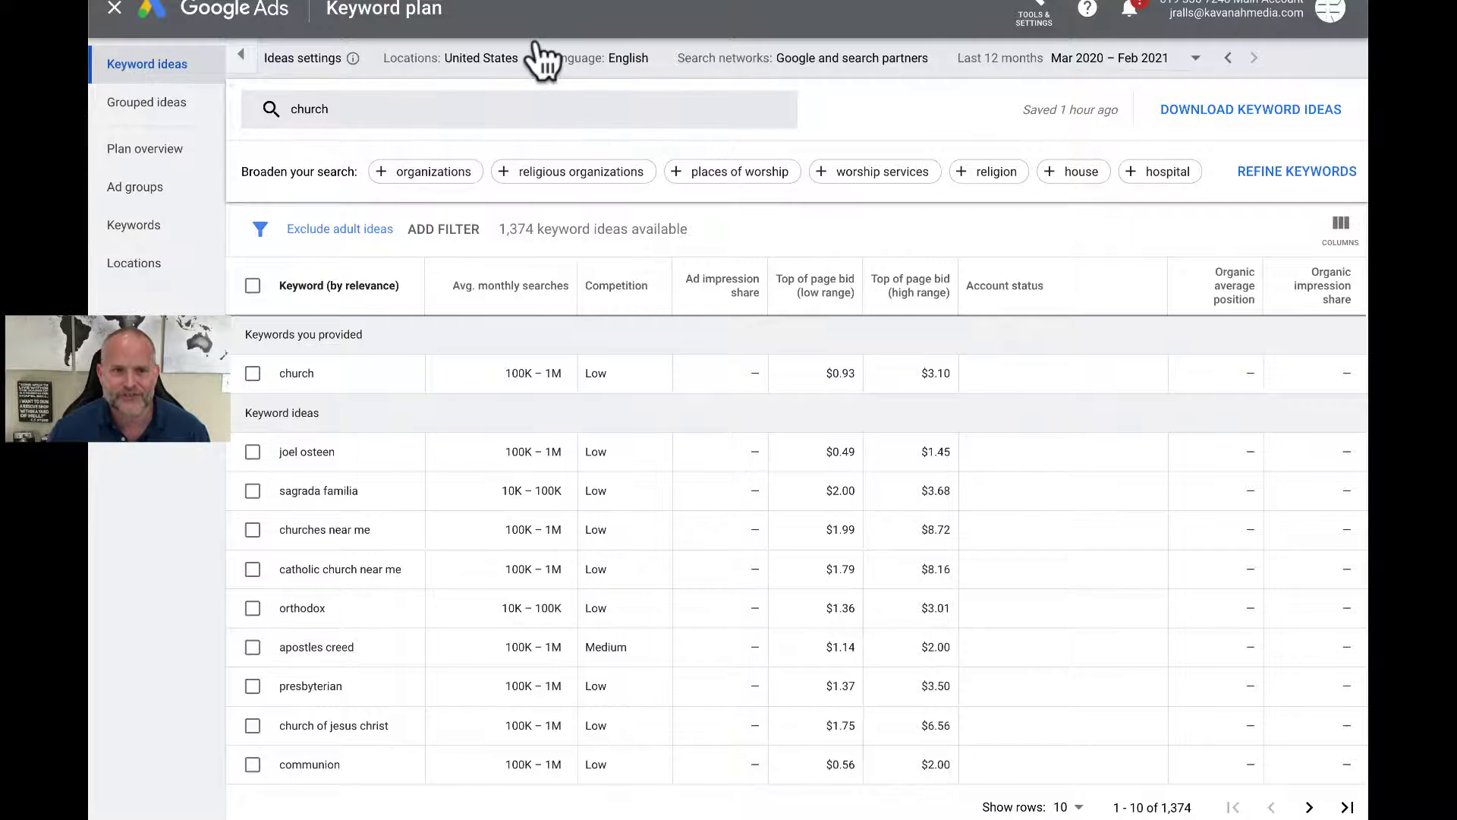
Target Maryville, Tennessee instead of the United States for the keyword ideas, and select the "churches near me" idea.
{"action": "left_click", "coordinate": [486, 59]}
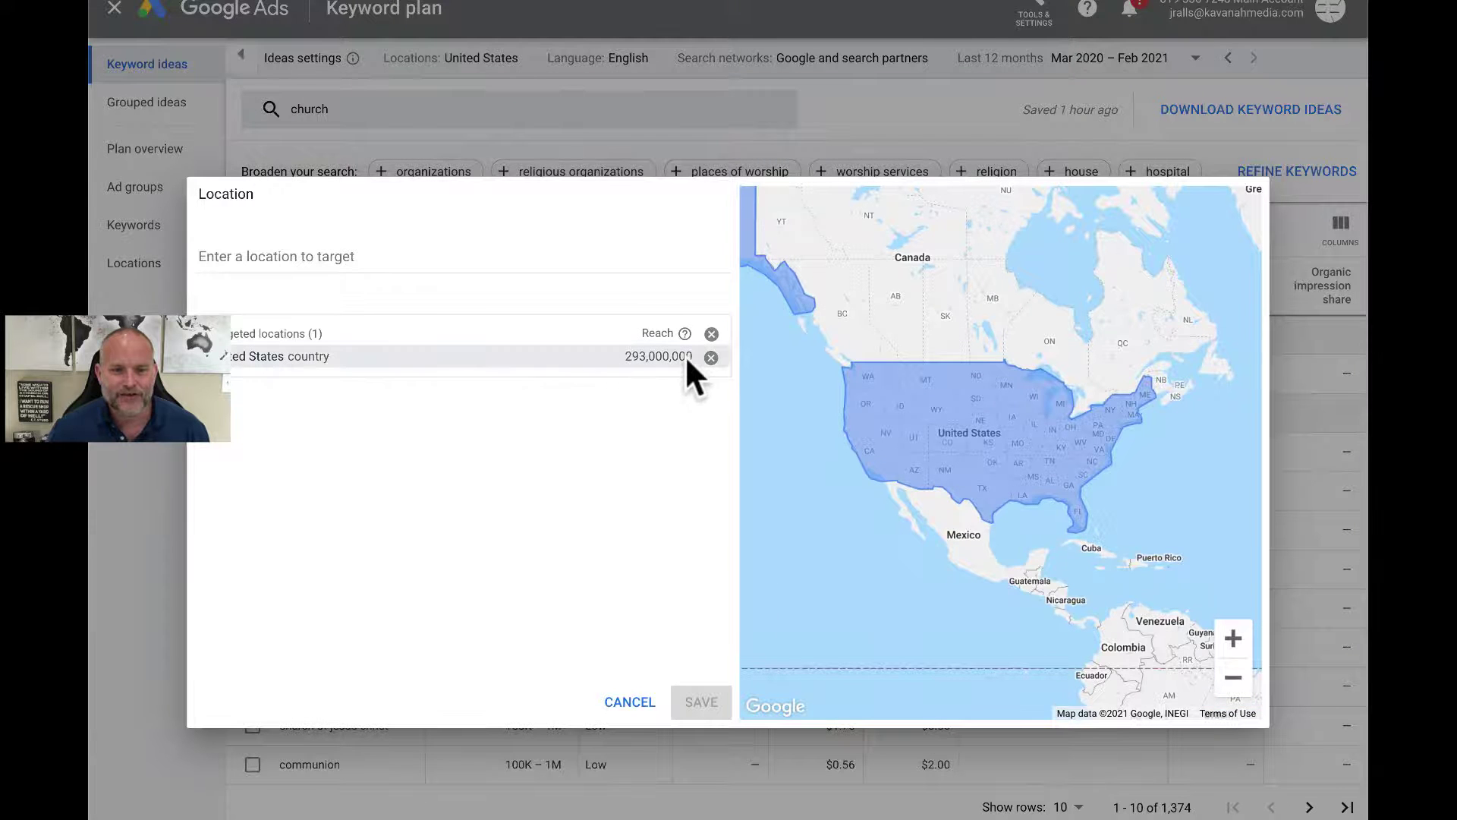
{"action": "left_click", "coordinate": [710, 357]}
{"action": "left_click", "coordinate": [329, 258]}
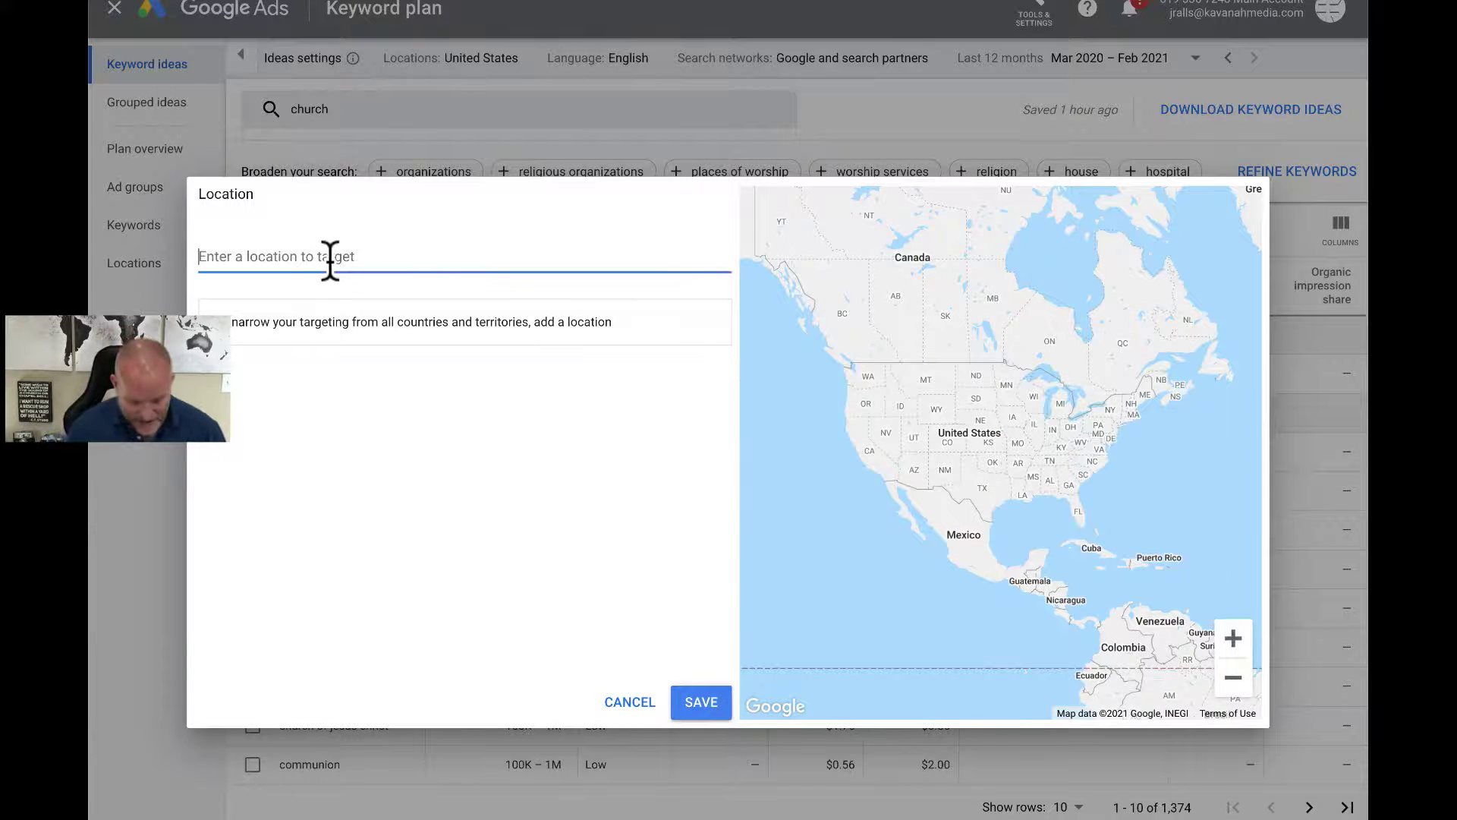
{"action": "type", "text": "maryville"}
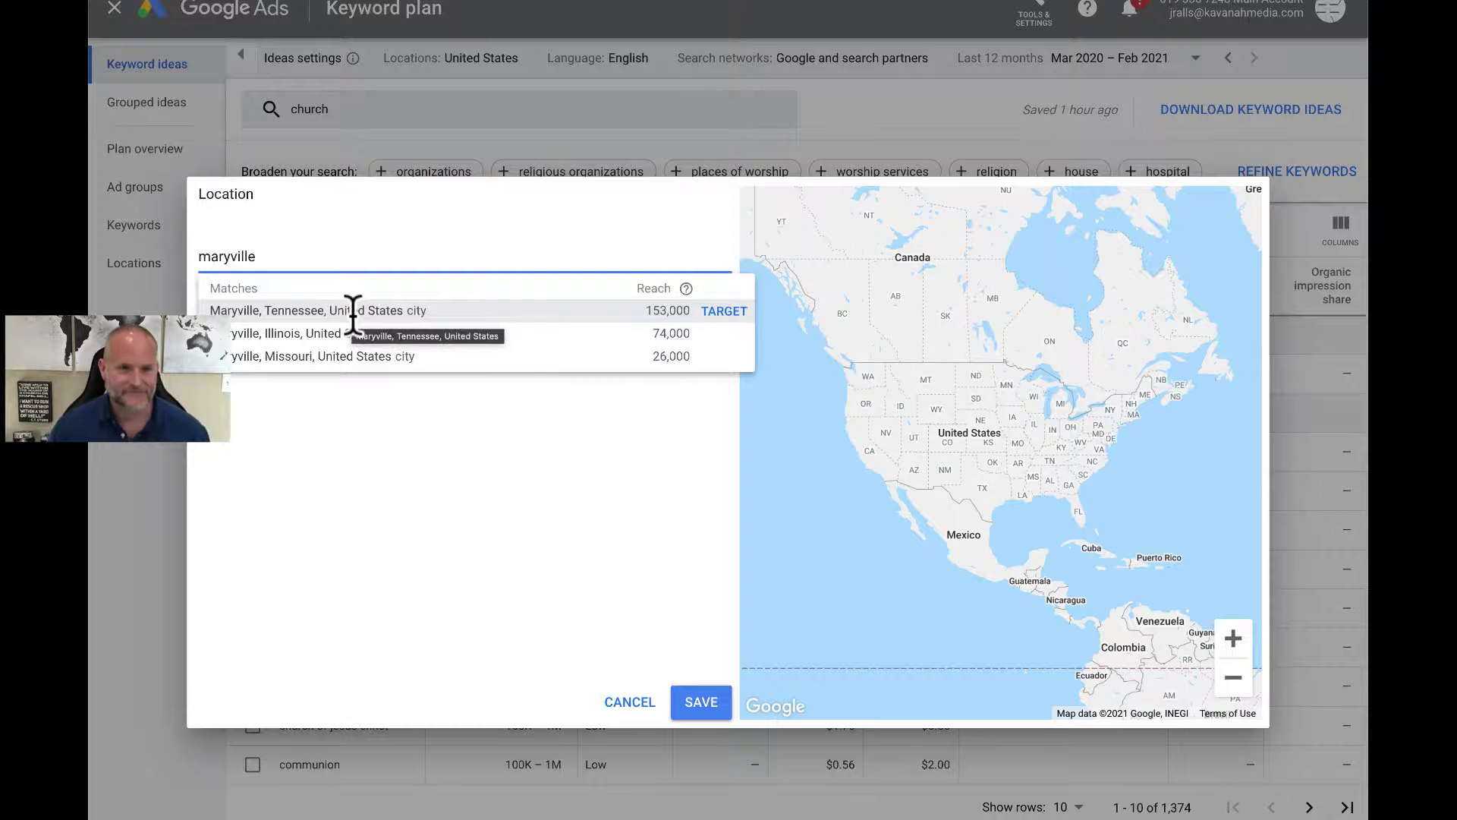
{"action": "left_click", "coordinate": [726, 312]}
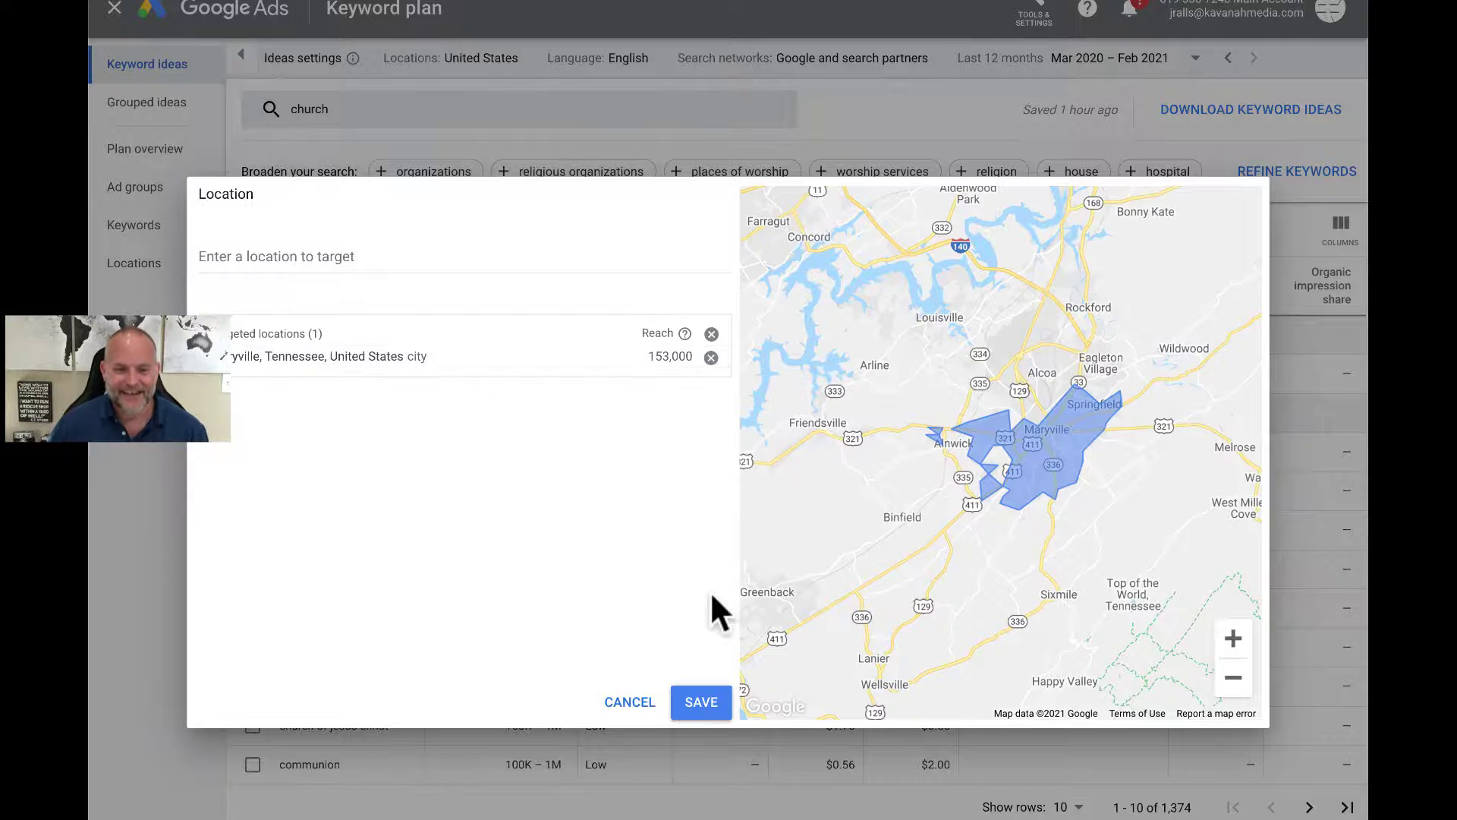
{"action": "left_click", "coordinate": [699, 705]}
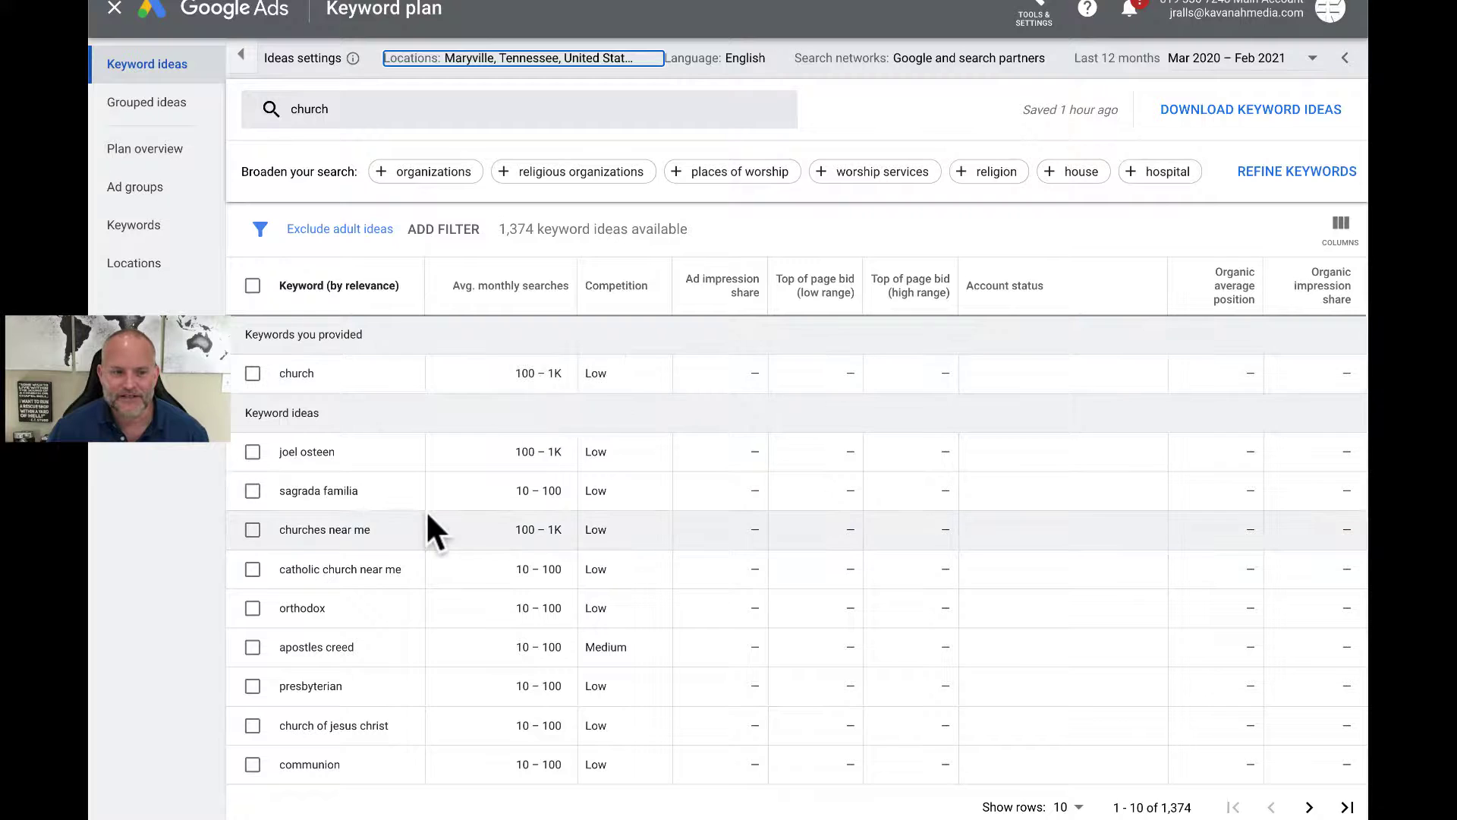
{"action": "left_click", "coordinate": [252, 530]}
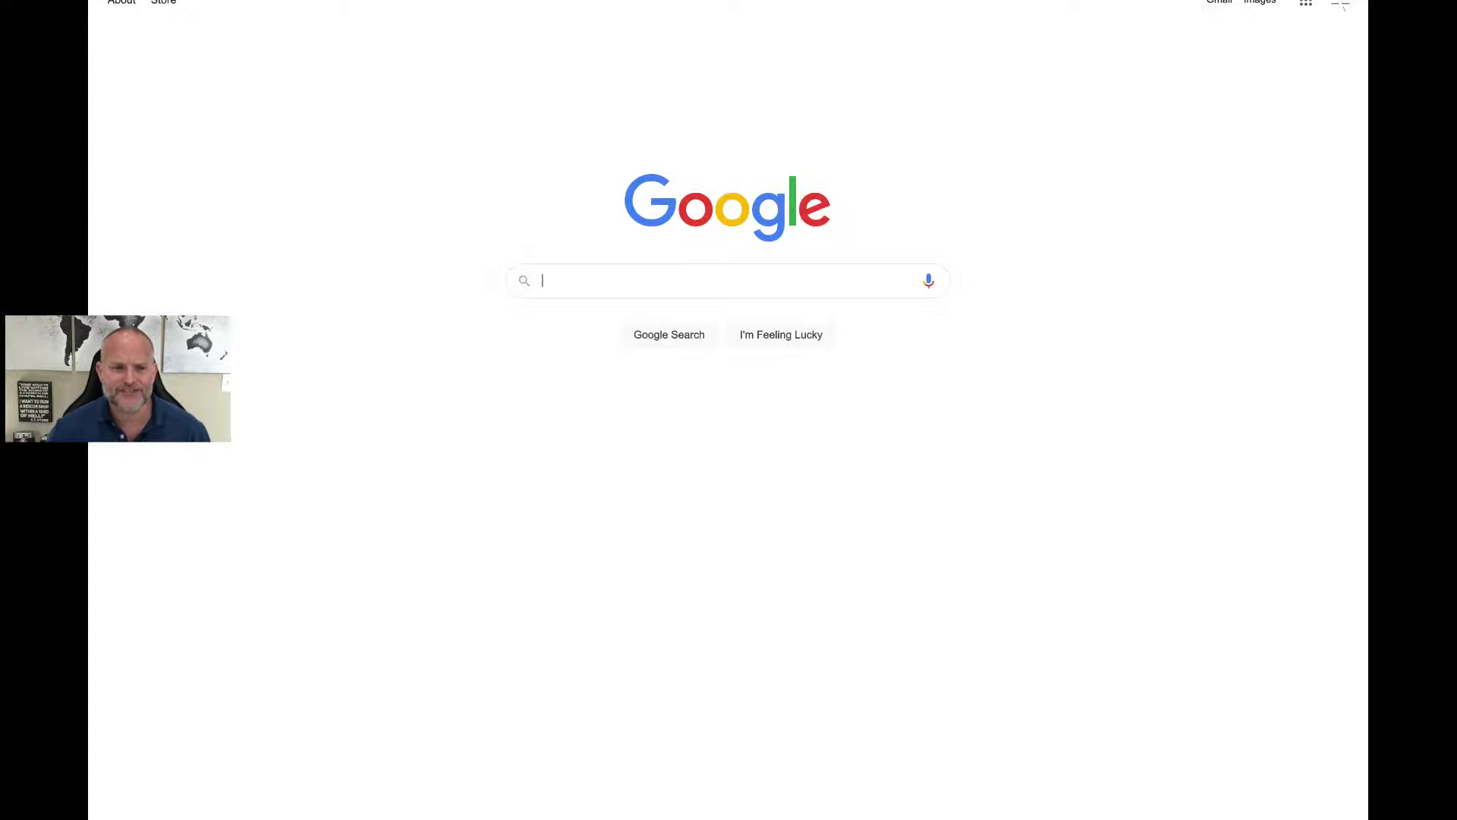
Switch to Google Search, search for "bible" and look through the results and the related questions people ask.
{"action": "left_click", "coordinate": [644, 285]}
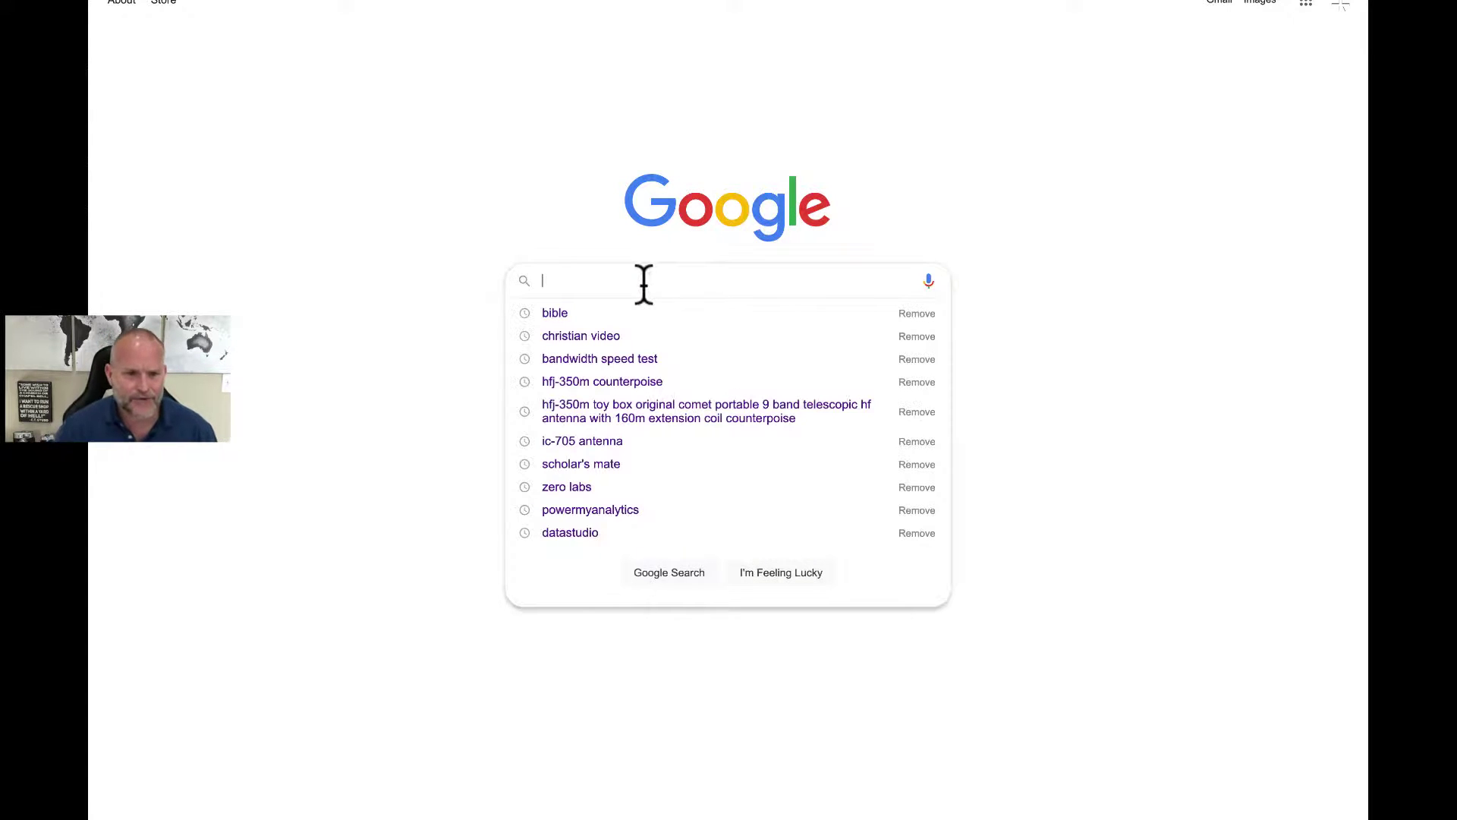
{"action": "left_click", "coordinate": [558, 314]}
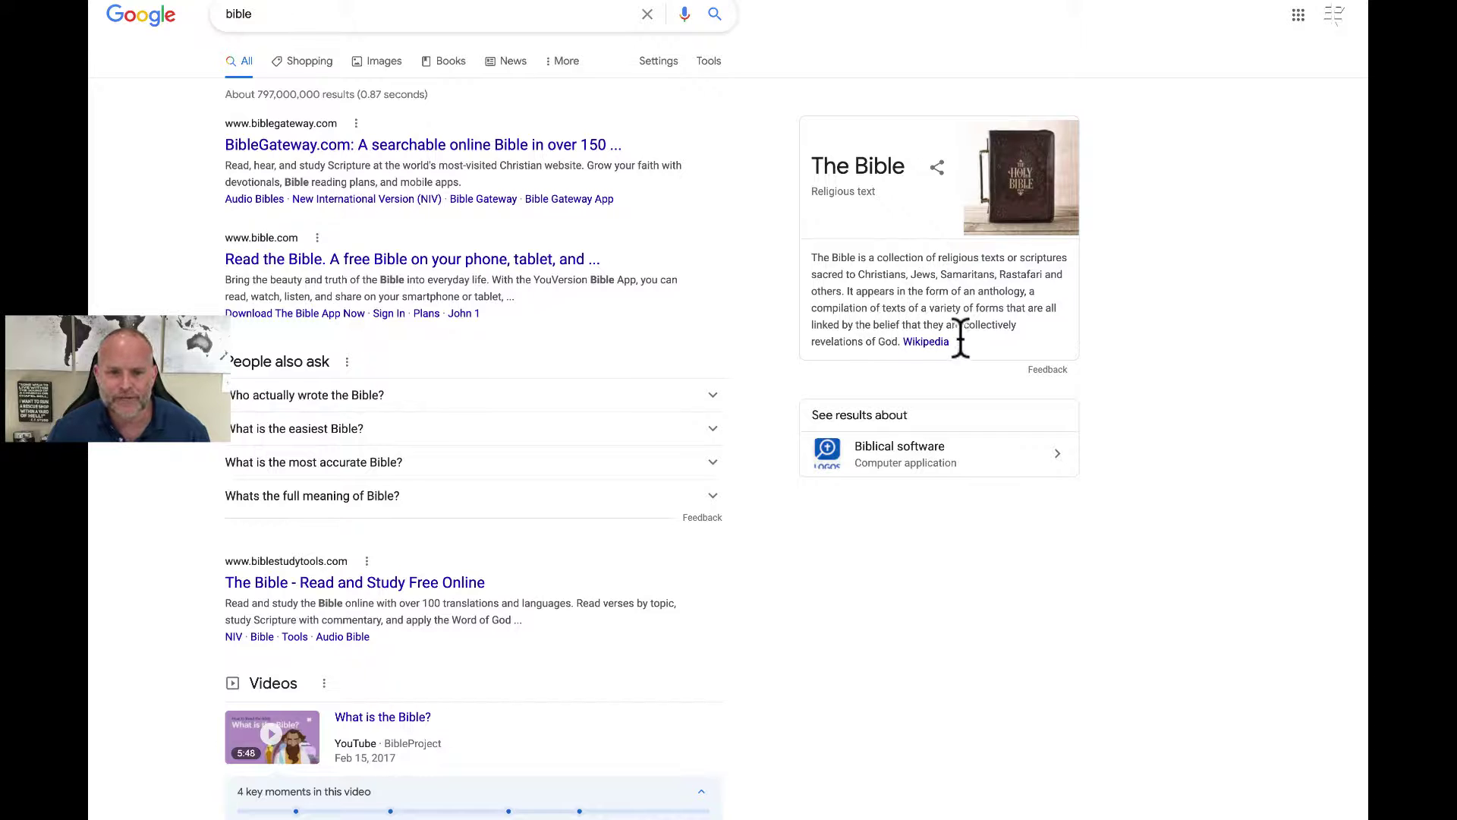
{"action": "scroll", "coordinate": [567, 201], "scroll_direction": "down", "scroll_amount": 1}
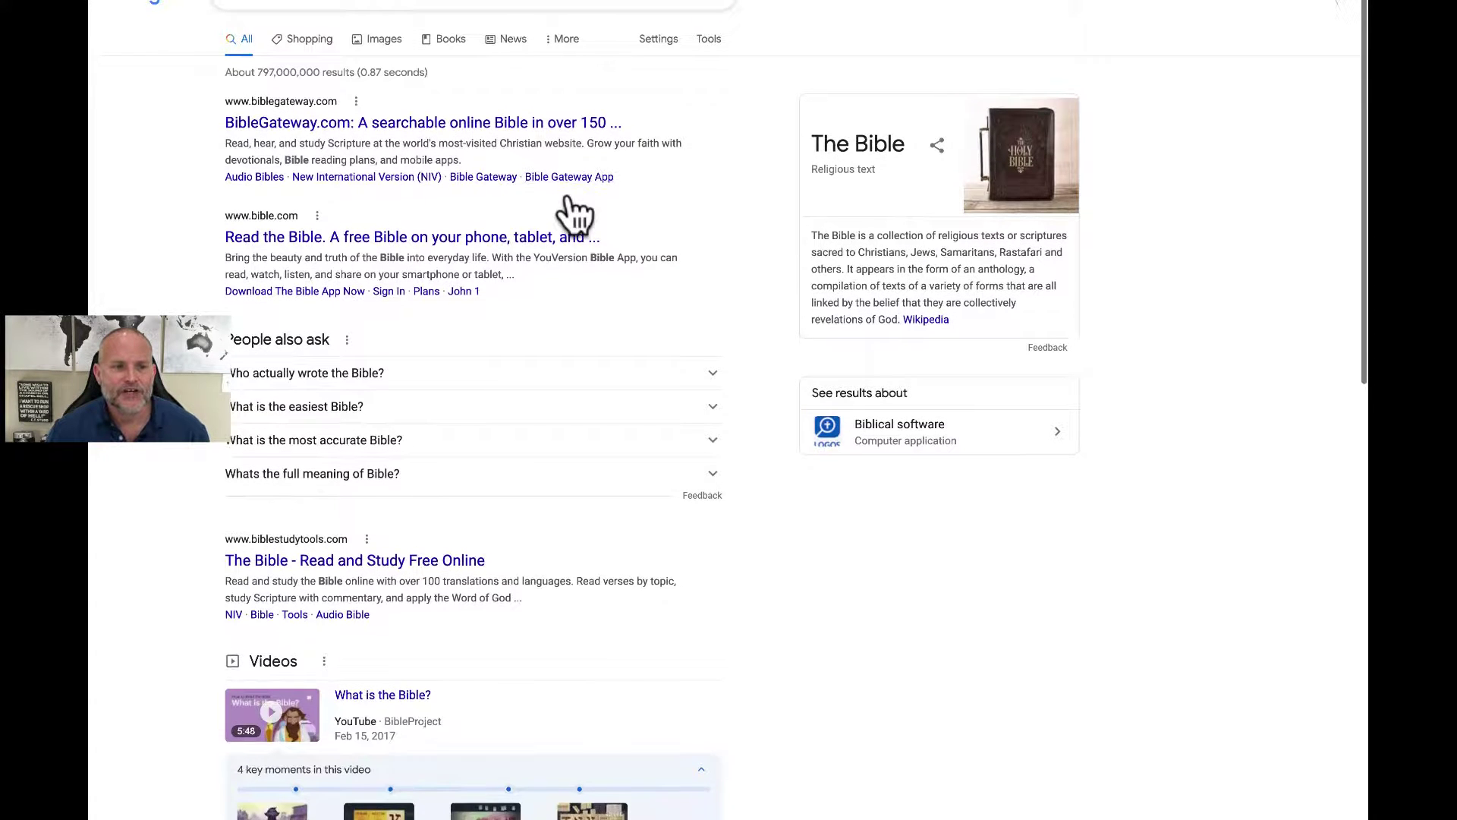
{"action": "scroll", "coordinate": [570, 208], "scroll_direction": "up", "scroll_amount": 1}
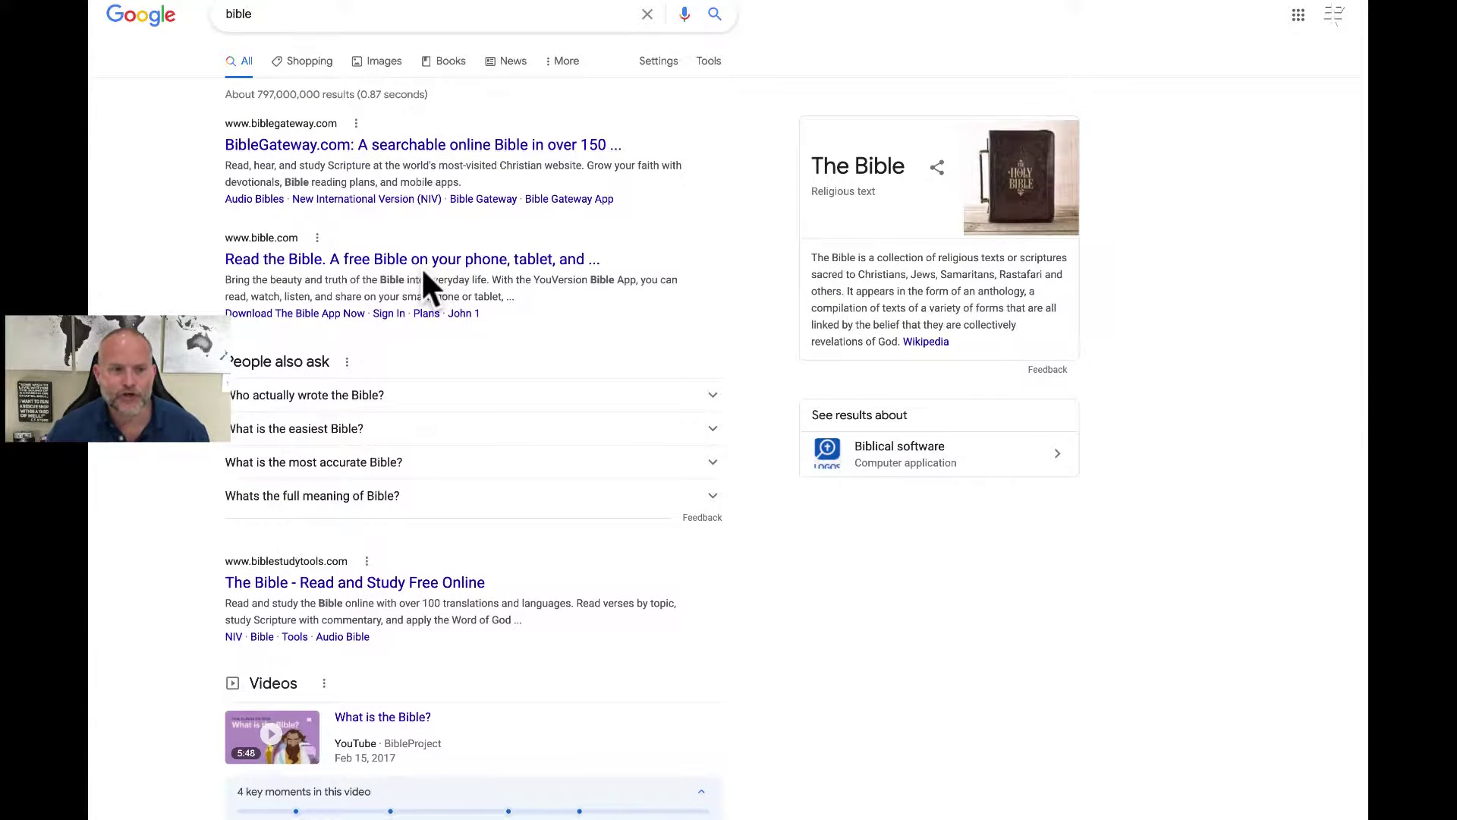
{"action": "scroll", "coordinate": [423, 286], "scroll_direction": "down", "scroll_amount": 2}
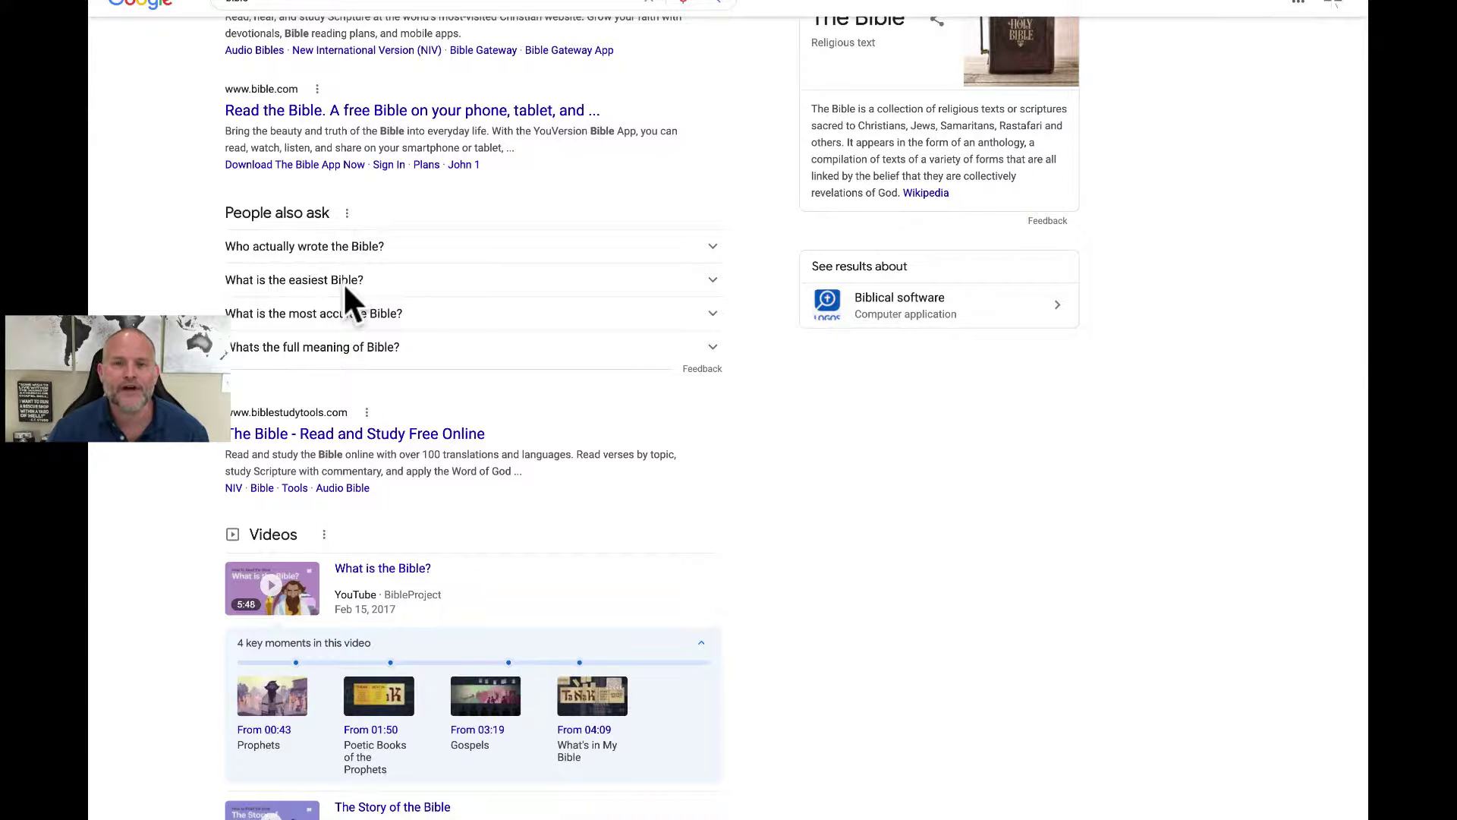
Examine the remaining "bible" results, including the videos and website listings, through to the related searches for more keyword ideas.
{"action": "scroll", "coordinate": [343, 282], "scroll_direction": "down", "scroll_amount": 2}
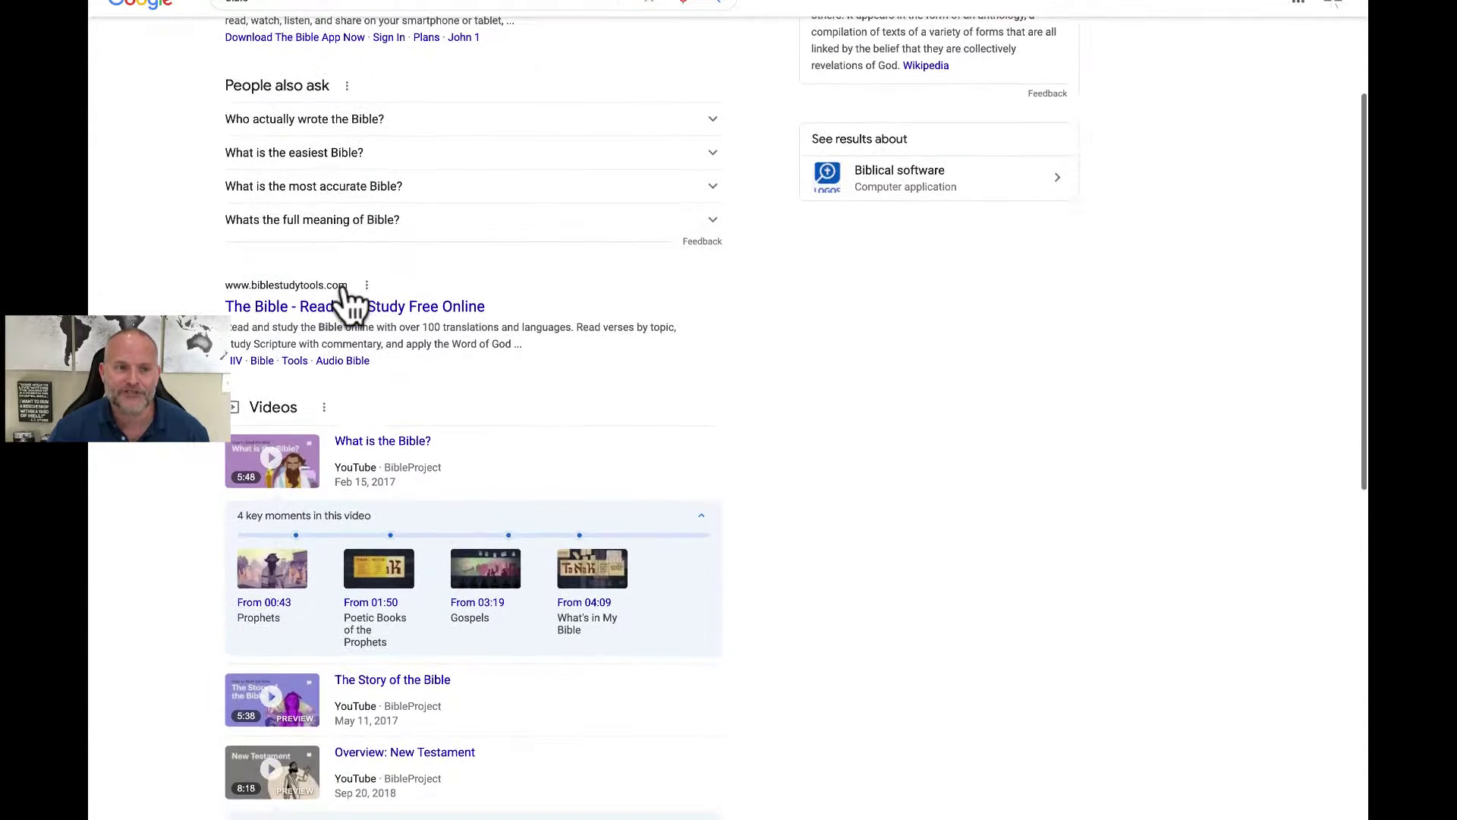
{"action": "scroll", "coordinate": [343, 286], "scroll_direction": "down", "scroll_amount": 2}
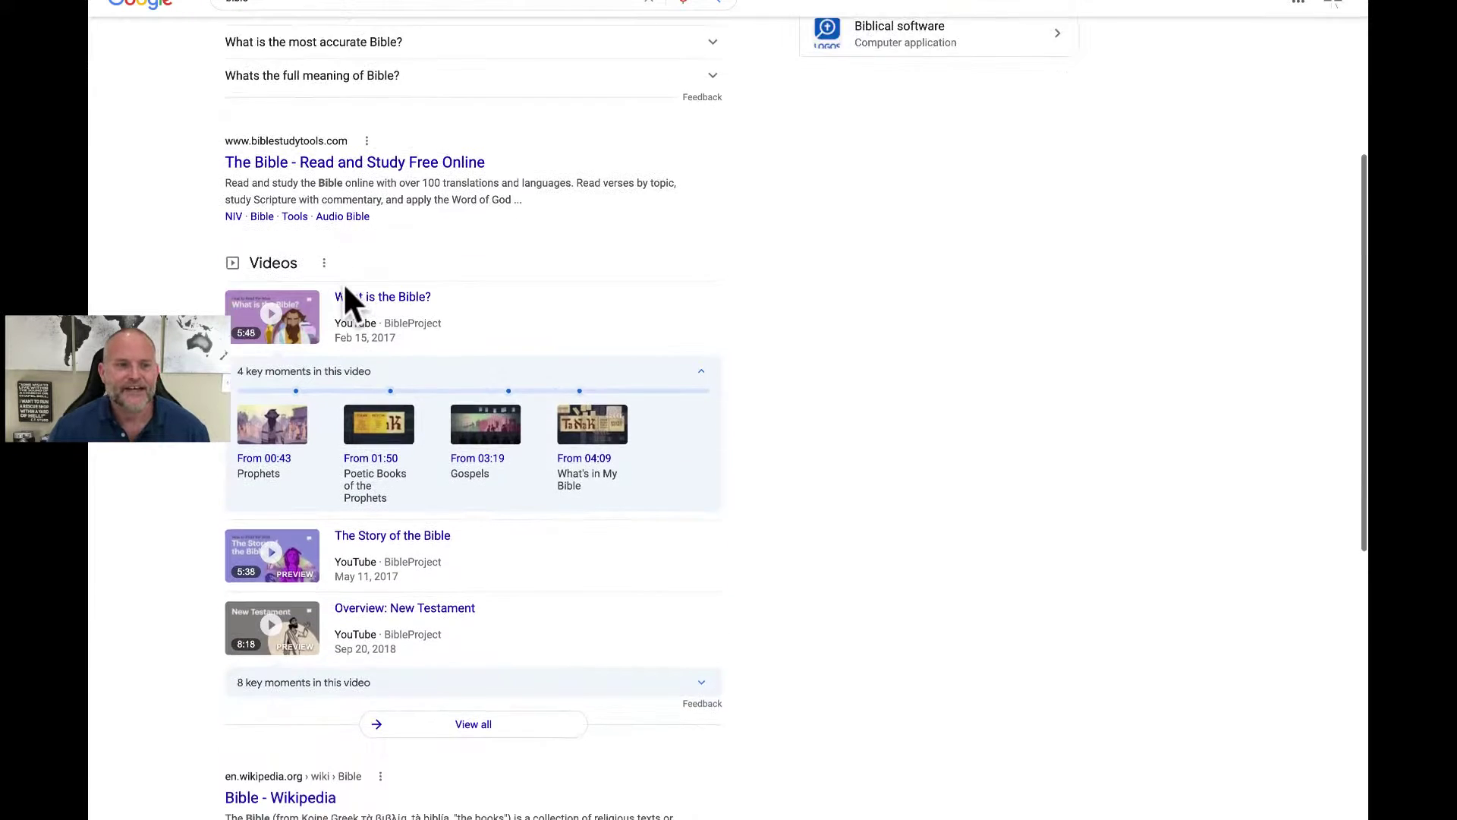
{"action": "scroll", "coordinate": [345, 287], "scroll_direction": "down", "scroll_amount": 2}
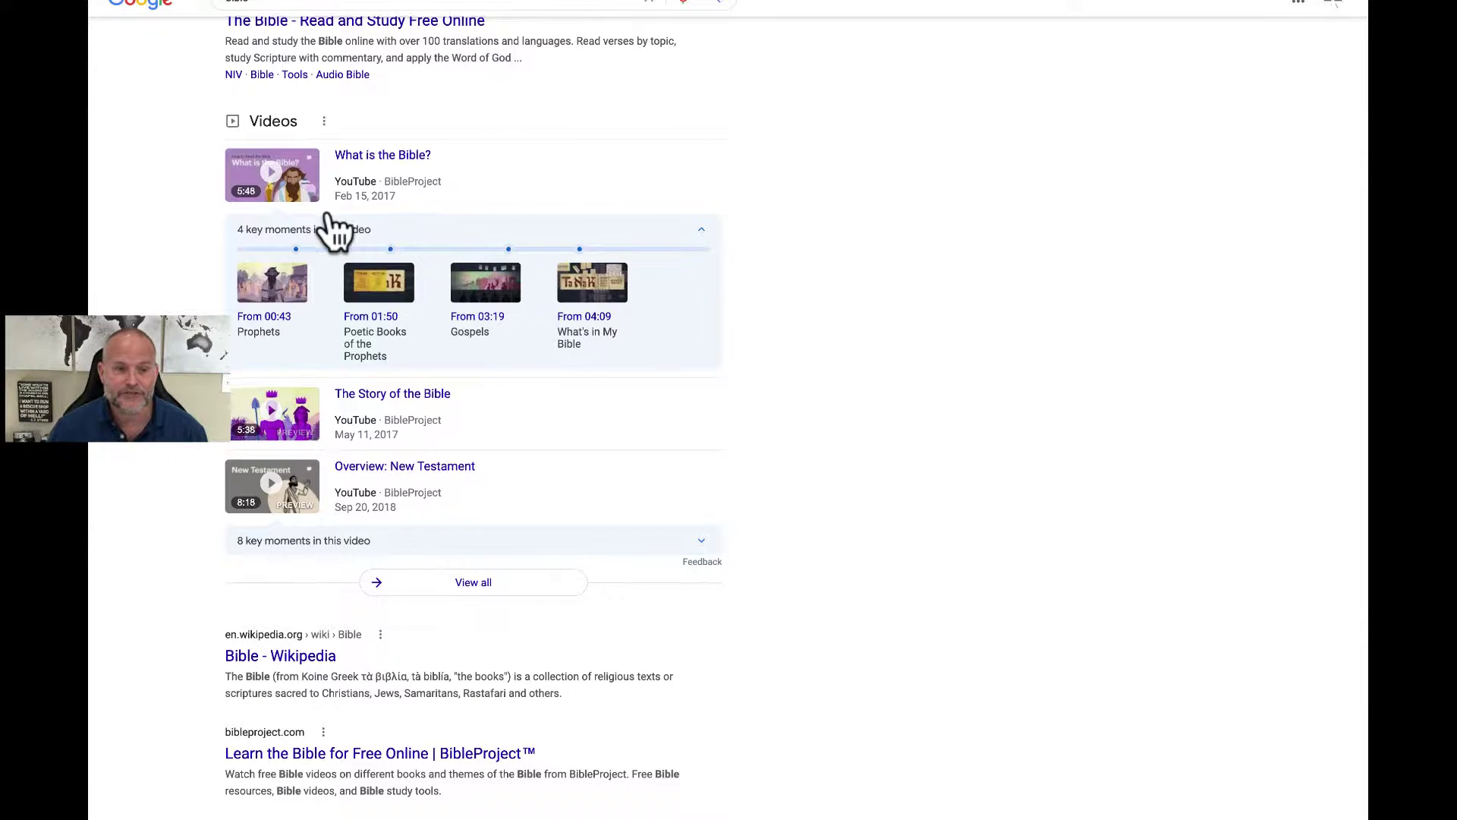
{"action": "scroll", "coordinate": [334, 231], "scroll_direction": "down", "scroll_amount": 4}
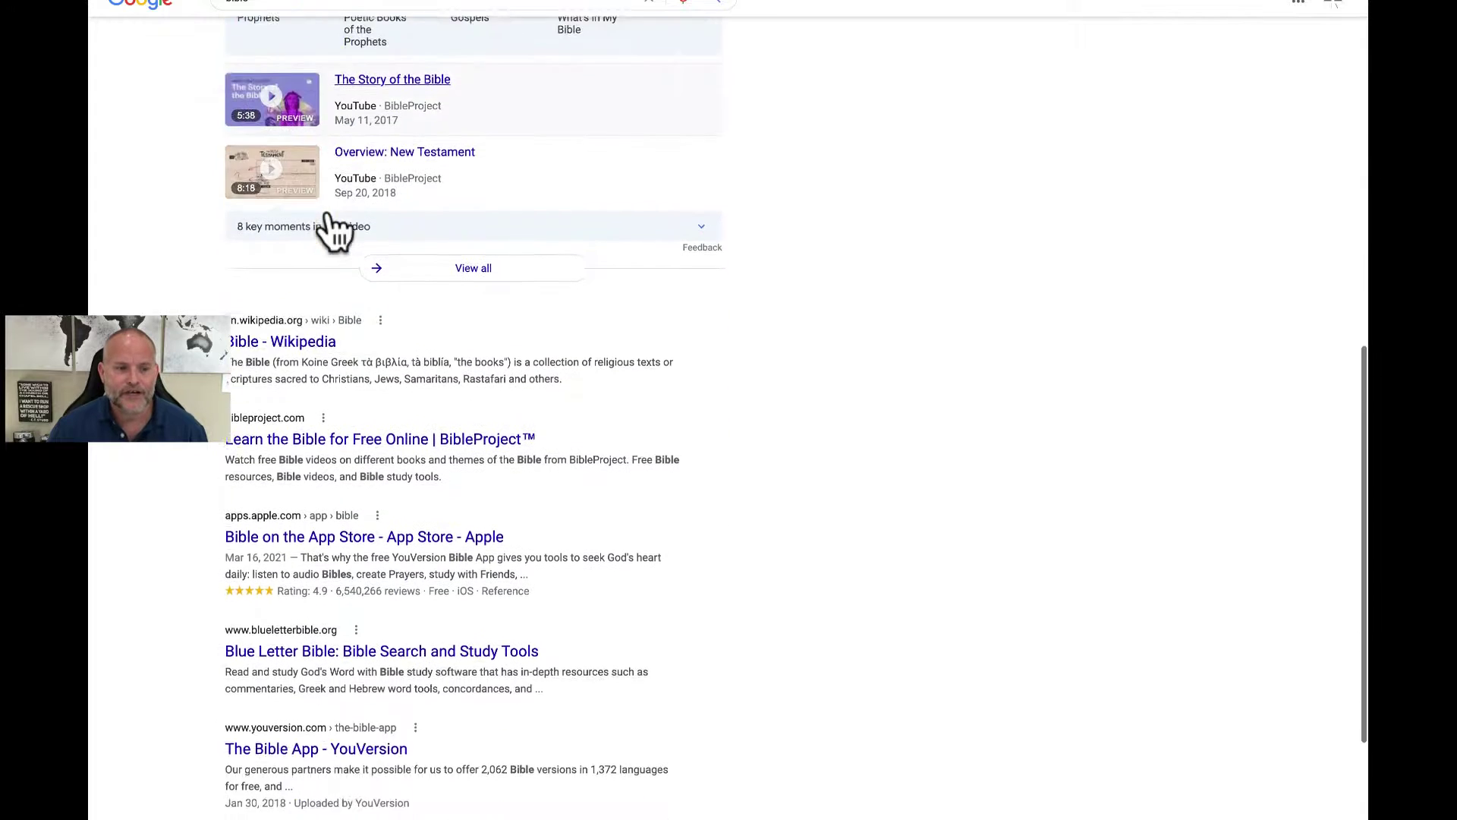
{"action": "scroll", "coordinate": [334, 231], "scroll_direction": "down", "scroll_amount": 5}
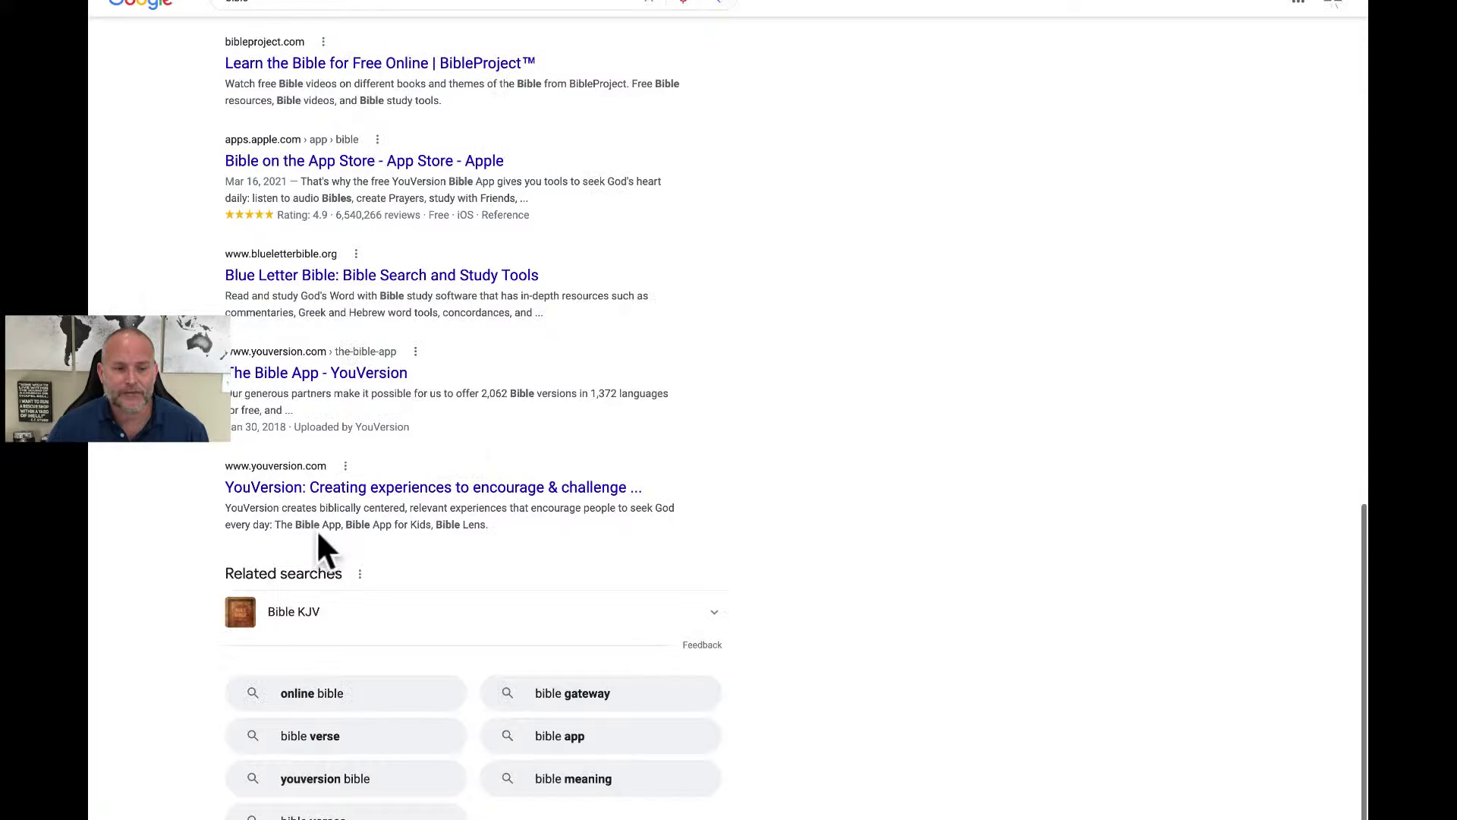
{"action": "left_click", "coordinate": [791, 742]}
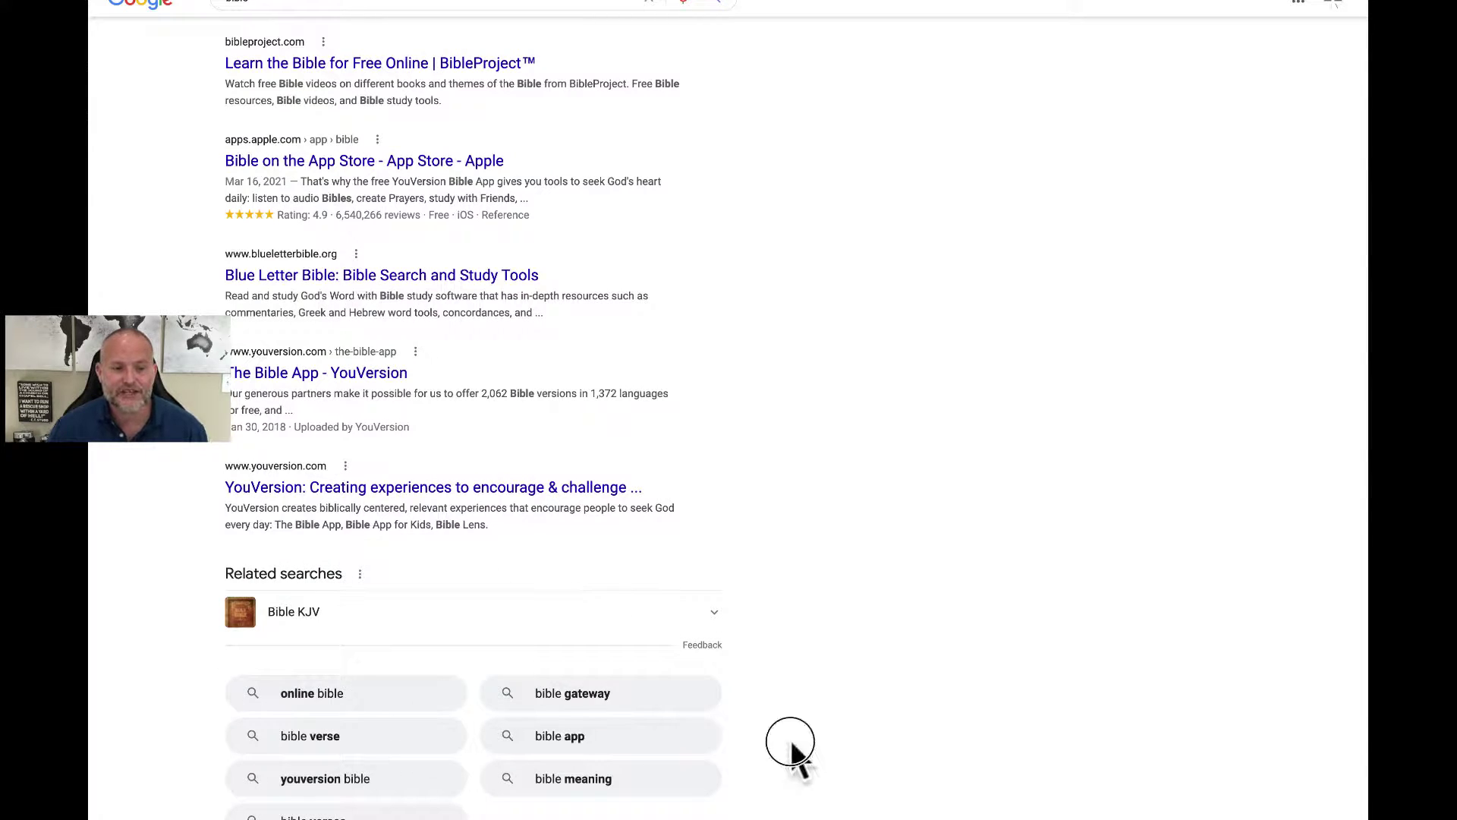